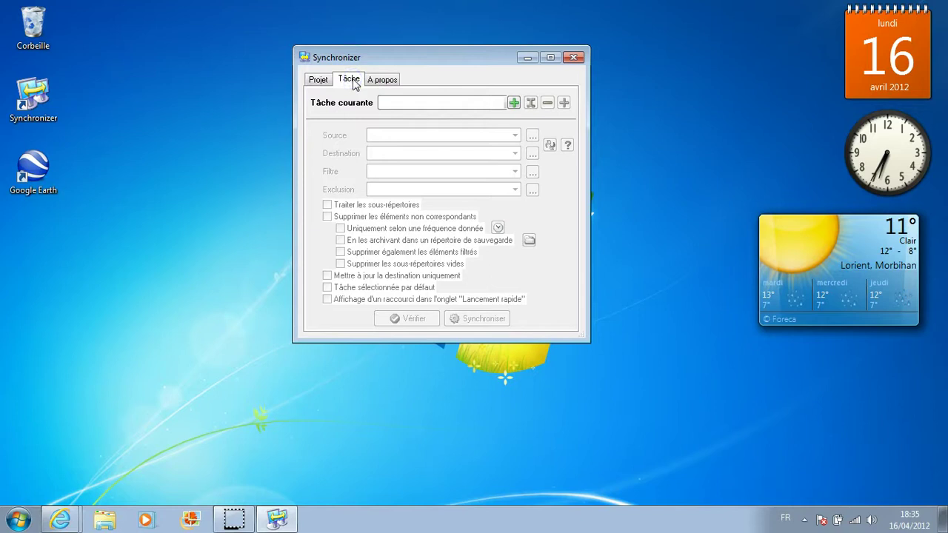
Step: Create a new task named "sauvegarde photos"
click(513, 103)
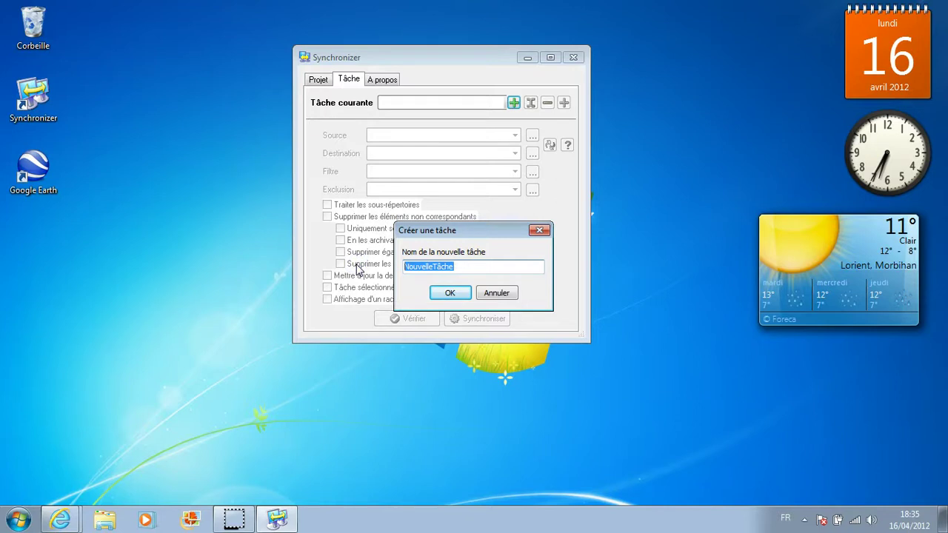
text(sauvegarde phtos)
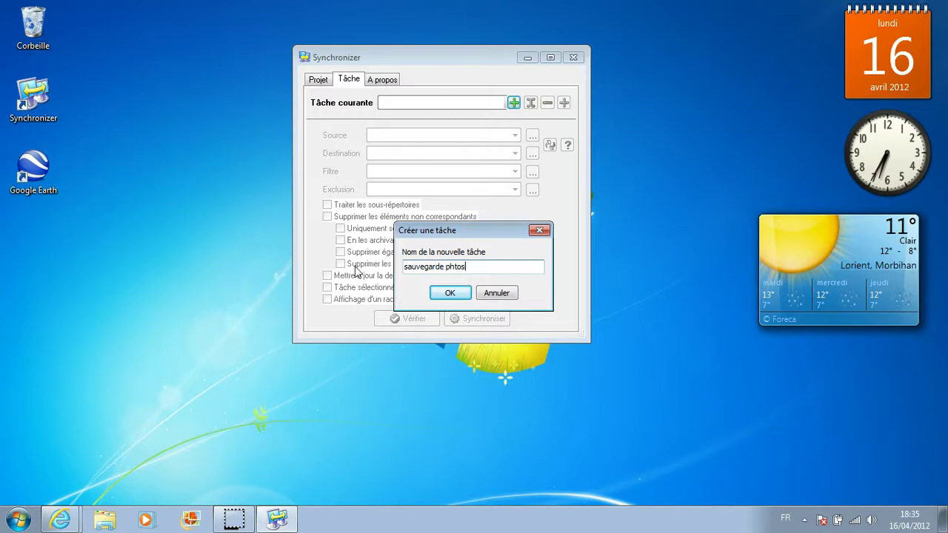
click(450, 266)
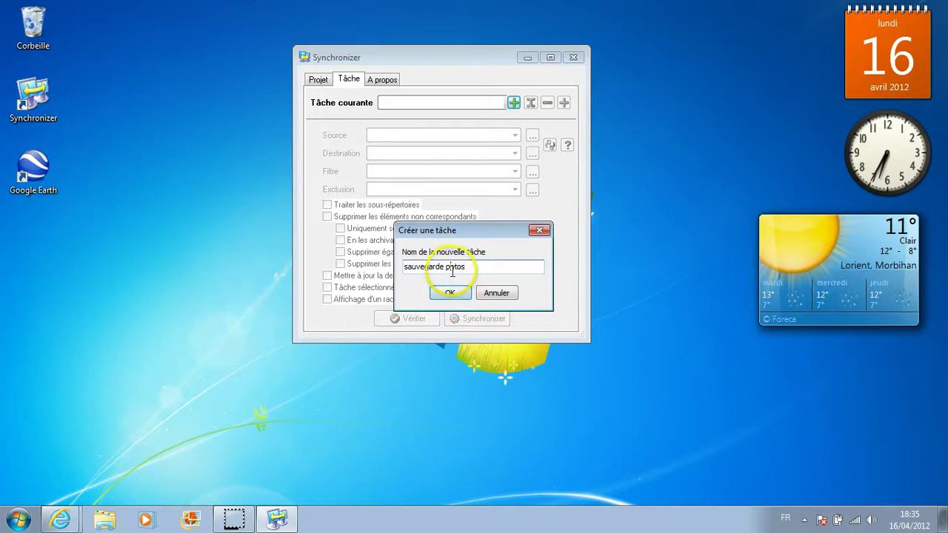
click(452, 267)
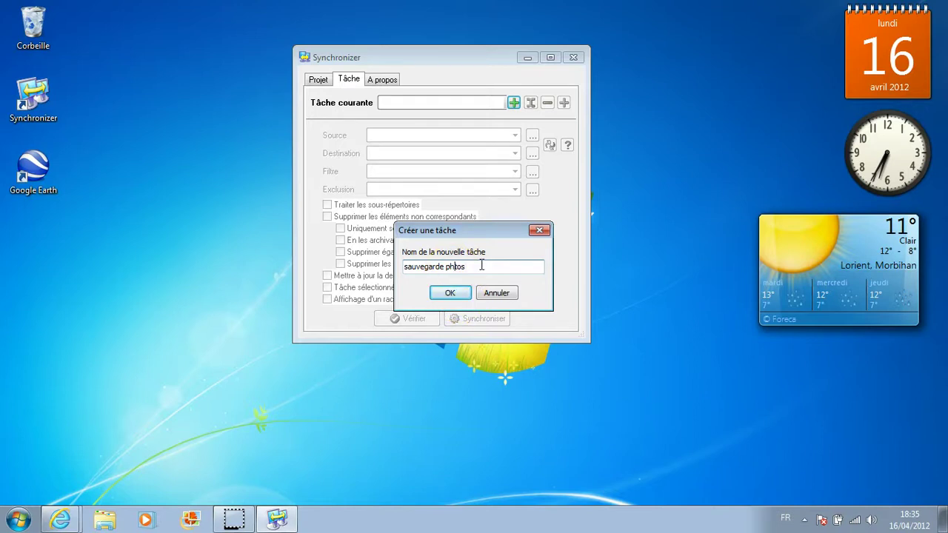
click(450, 292)
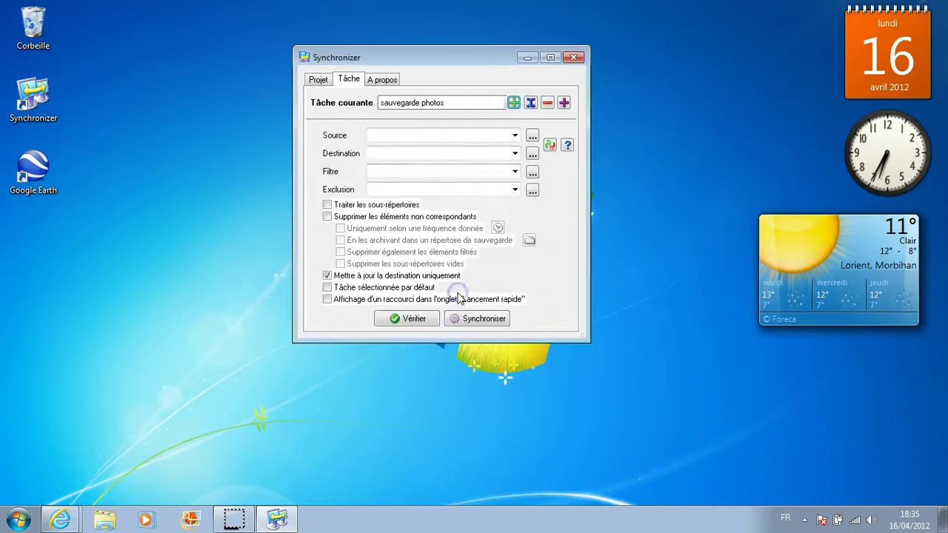
Step: Set the task's source to the "photos internet" folder inside Mes images of the Images library
click(533, 135)
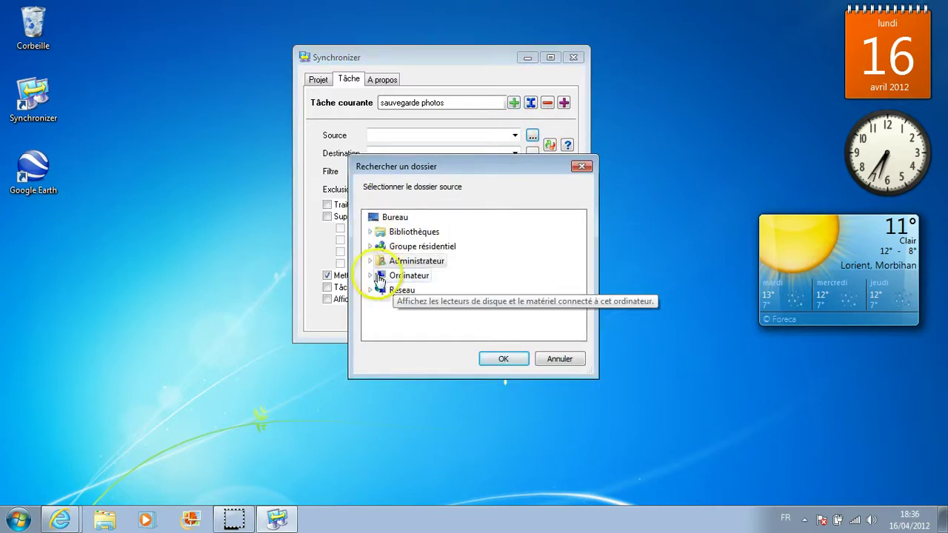
click(371, 231)
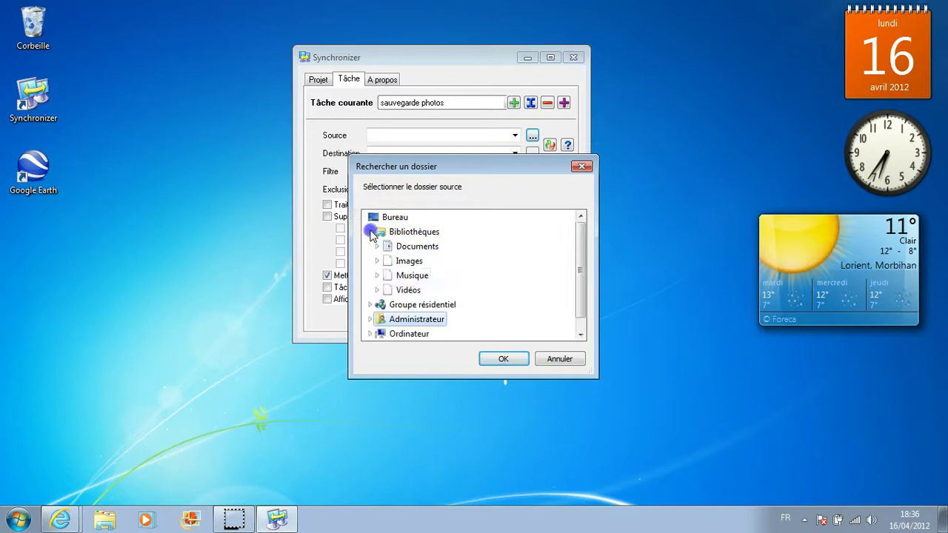
click(408, 260)
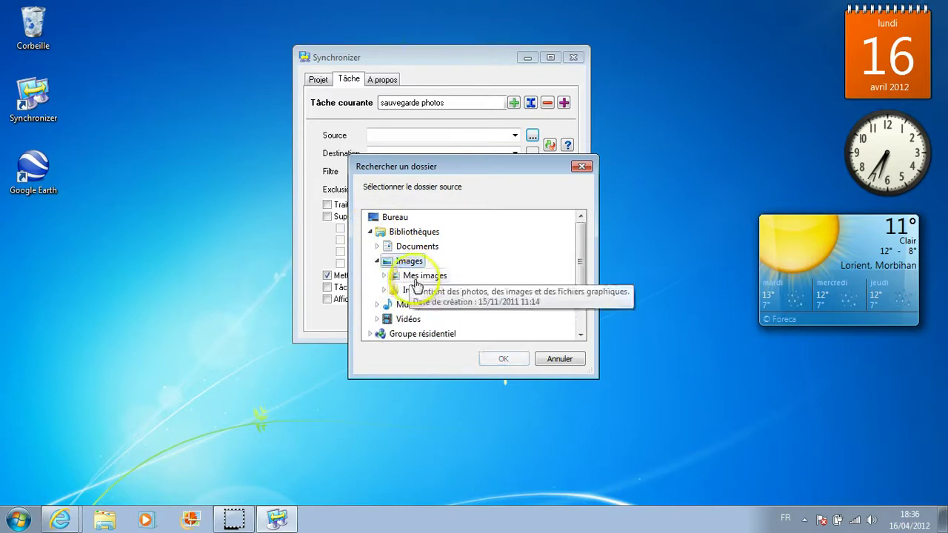
click(424, 275)
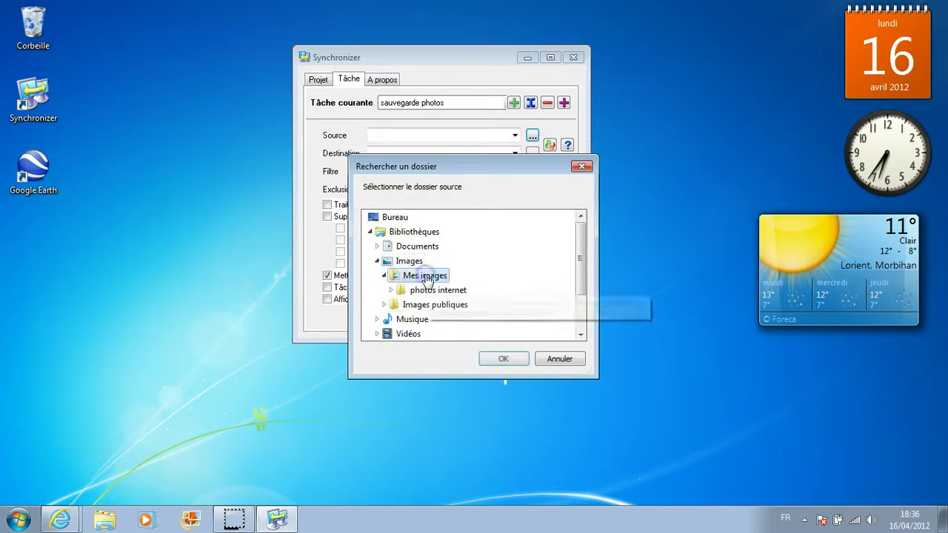
click(433, 289)
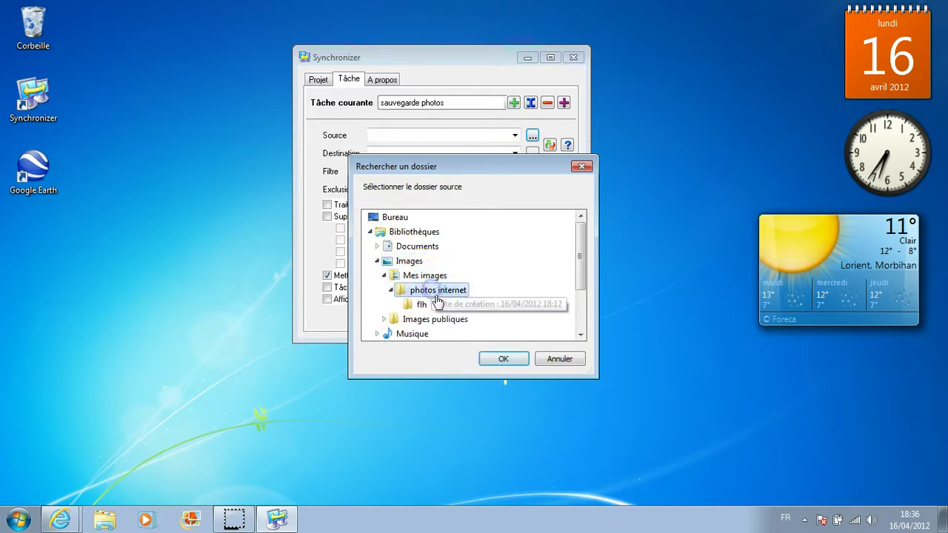
click(501, 358)
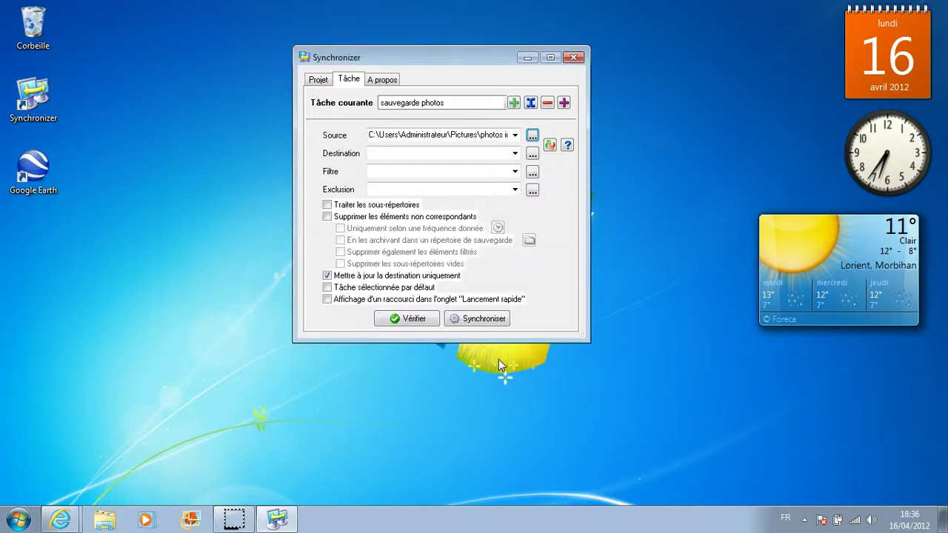
Step: Set the task's destination to F:\test and enable "Traiter les sous-répertoires" to include subfolders
click(533, 154)
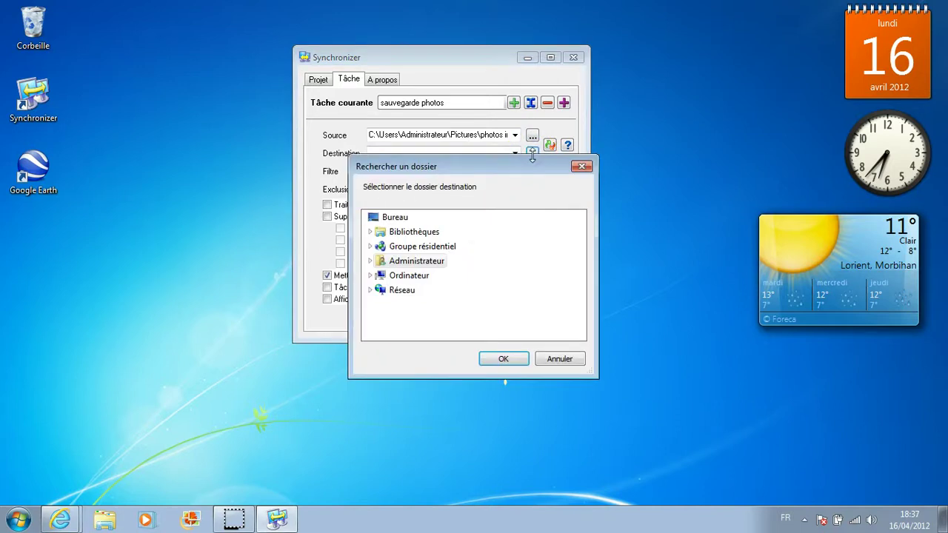
click(370, 276)
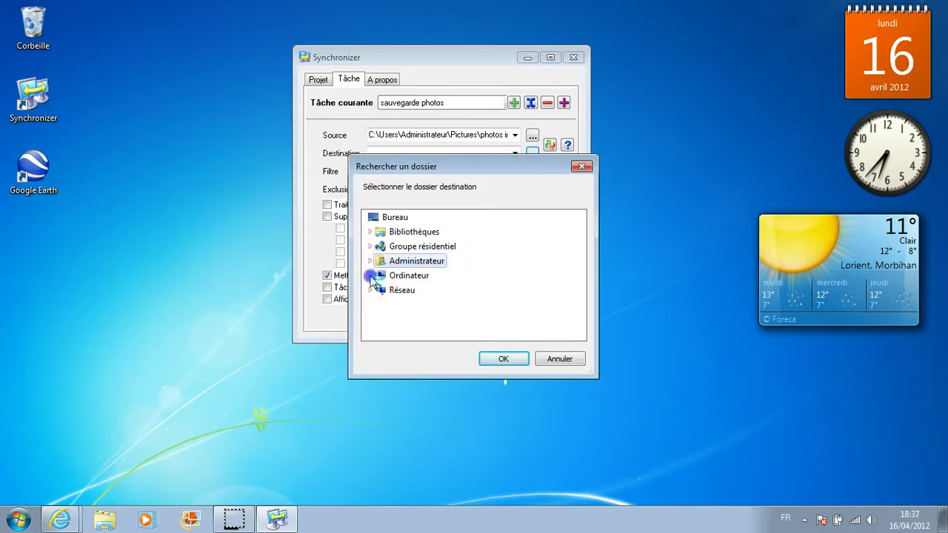
click(403, 326)
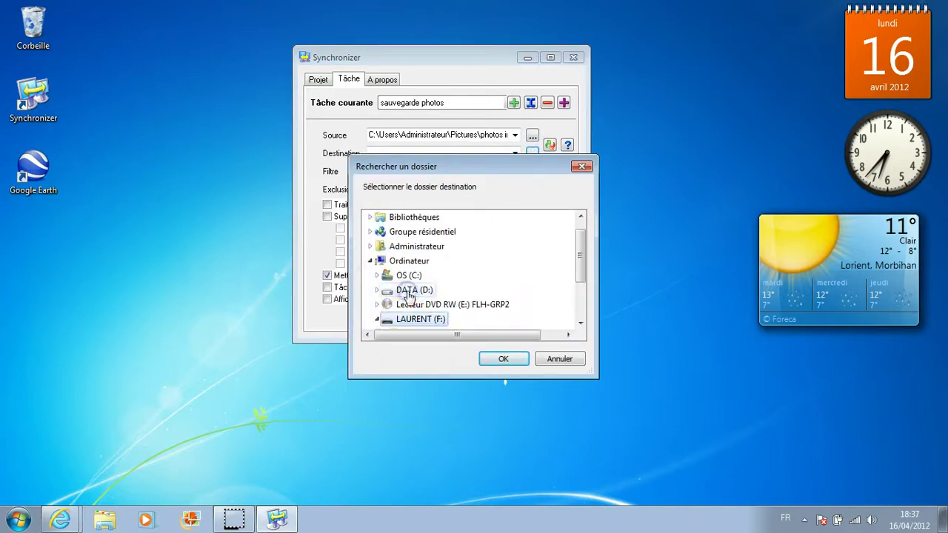
drag(579, 264, 580, 295)
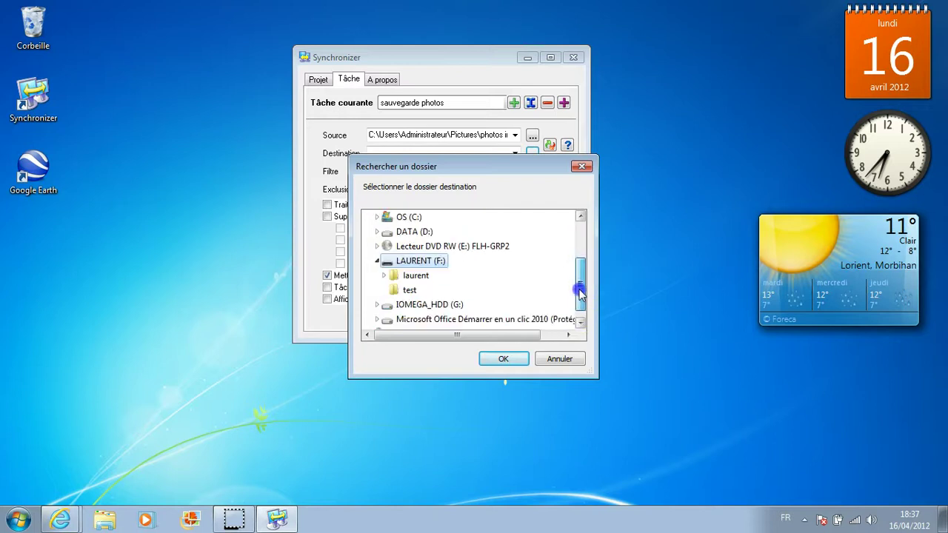
click(410, 290)
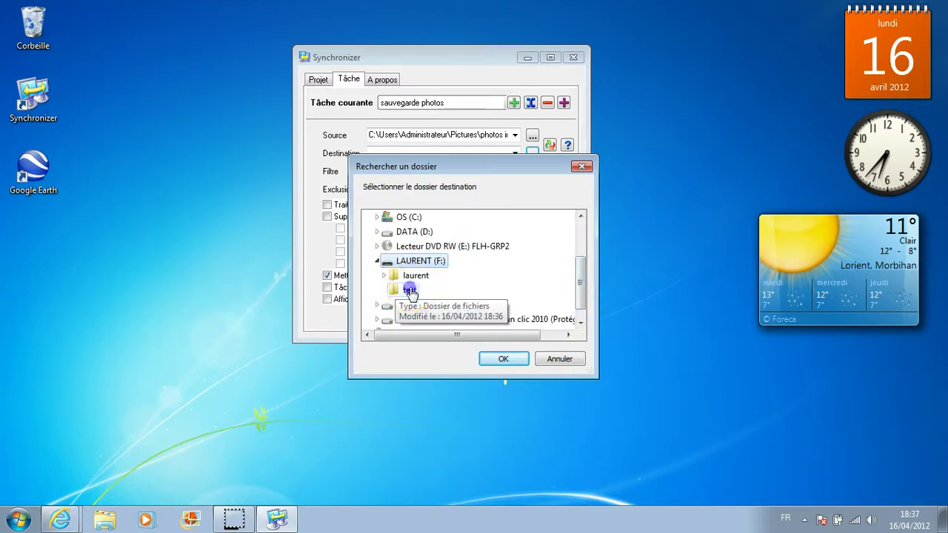
click(504, 360)
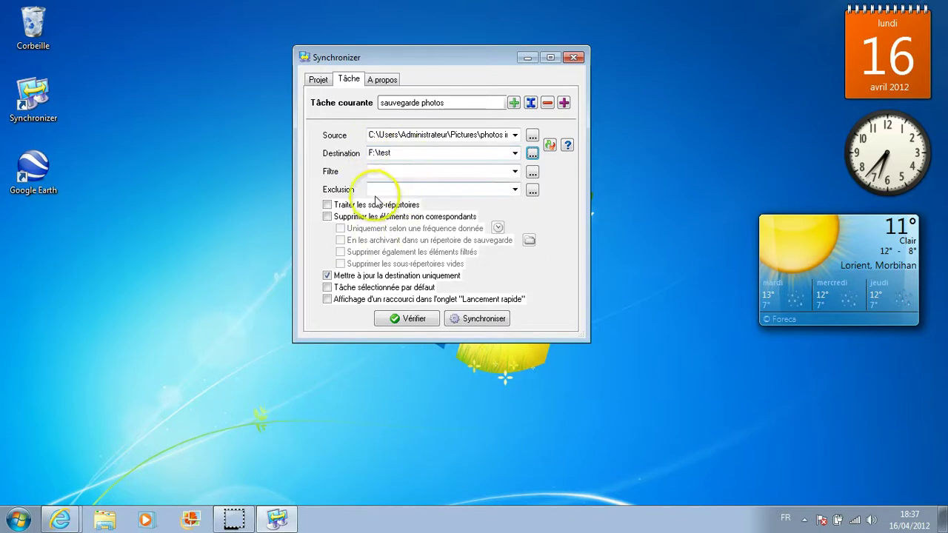
click(328, 206)
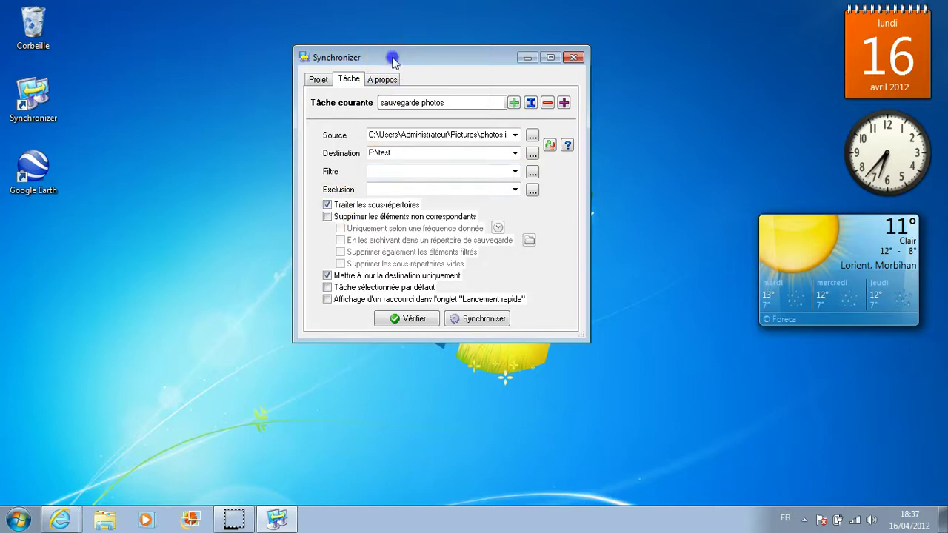
drag(394, 60, 385, 59)
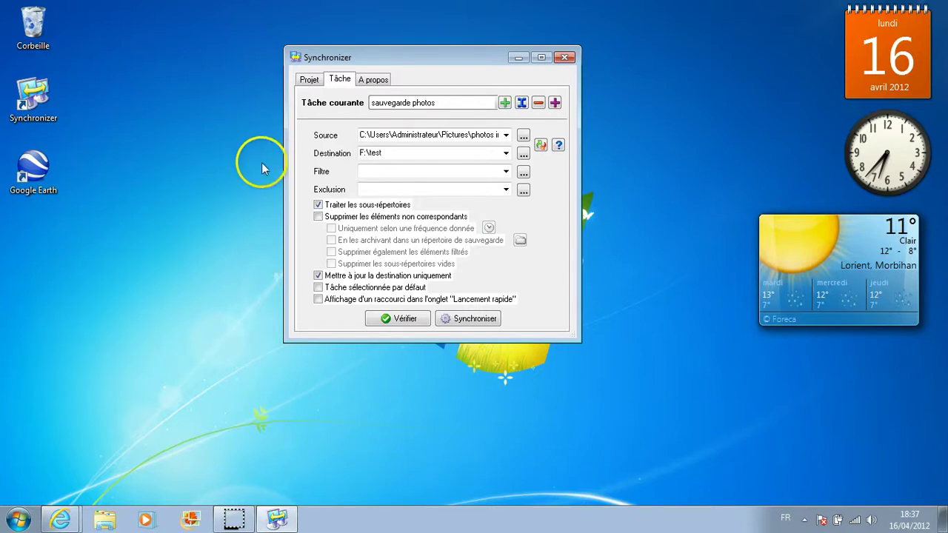
Step: Verify the "sauvegarde photos" task and run its synchronization
click(404, 319)
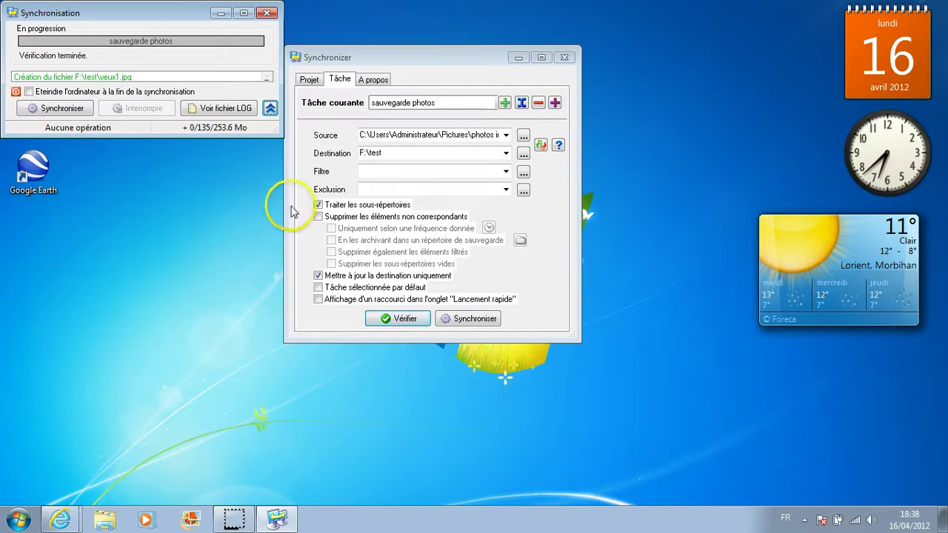
click(48, 111)
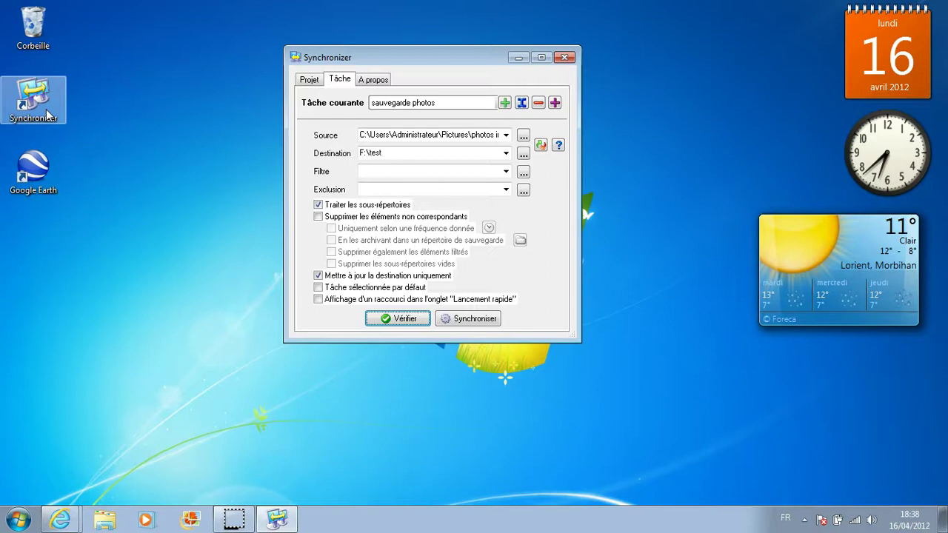
Step: Look through the copied files in the test folder on drive F: in Windows Explorer and close the window
click(18, 520)
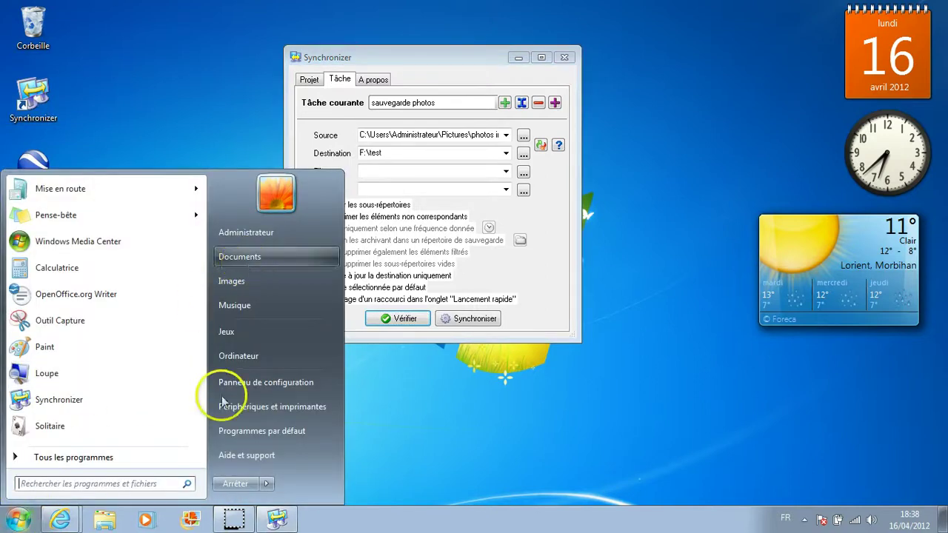
click(242, 362)
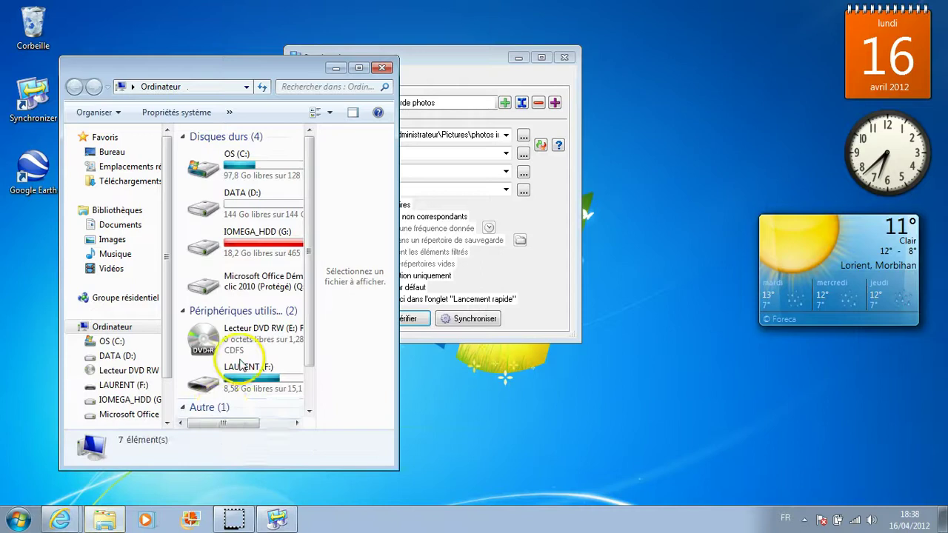
double_click(237, 387)
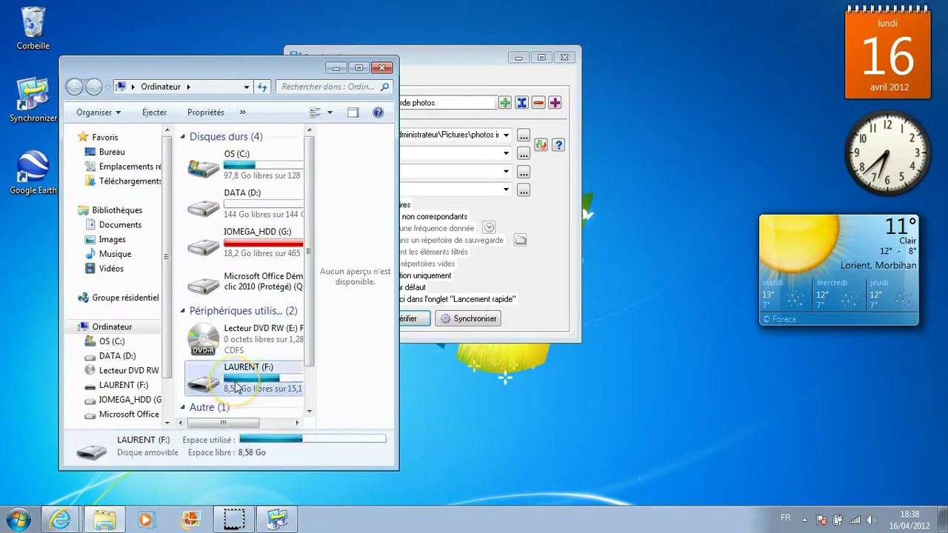
double_click(197, 168)
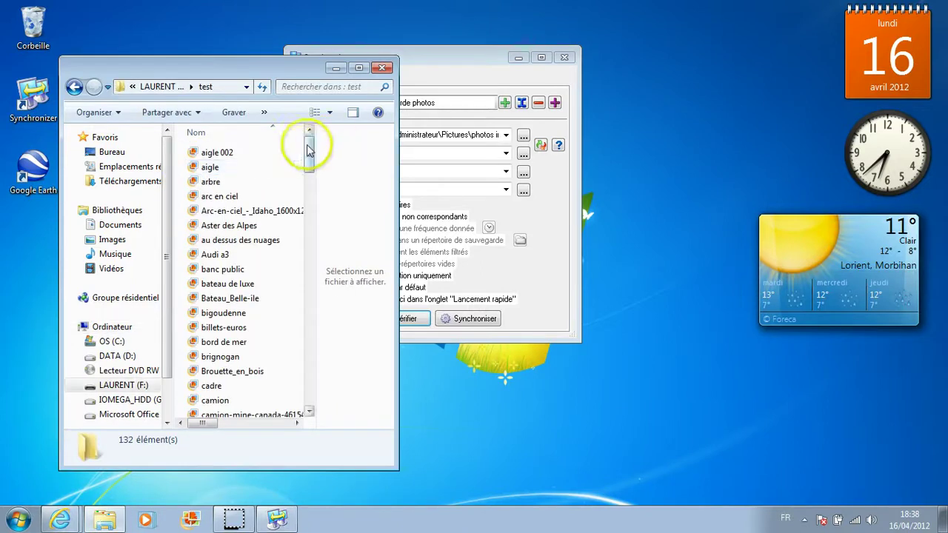
drag(306, 144, 309, 239)
drag(294, 283, 310, 120)
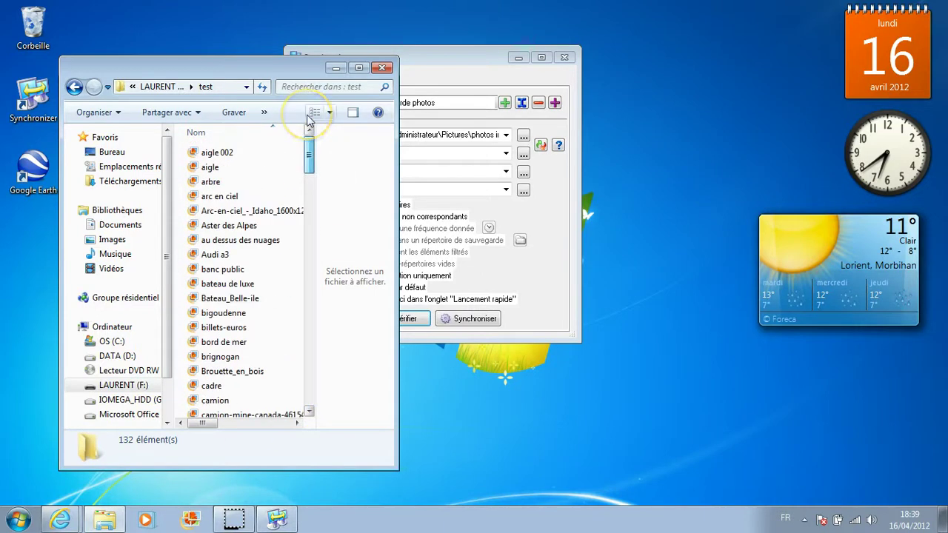
click(384, 70)
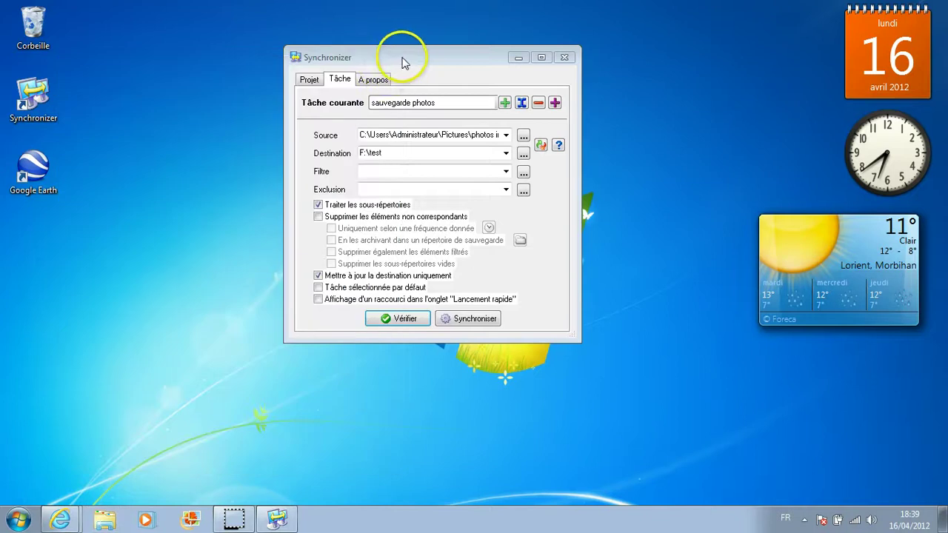
Step: Move the Synchronizer window aside, switch to Internet Explorer and go to Google Images
drag(397, 59, 600, 25)
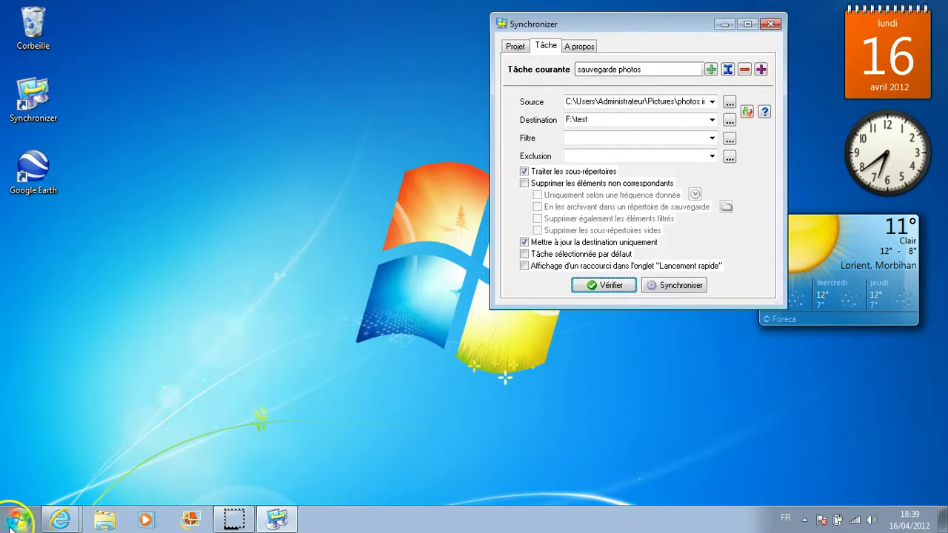
click(18, 518)
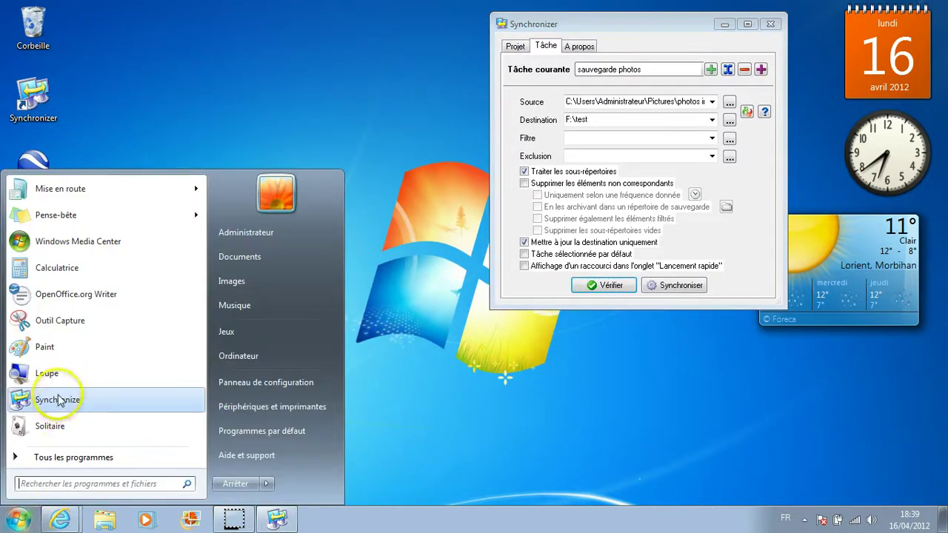
click(63, 459)
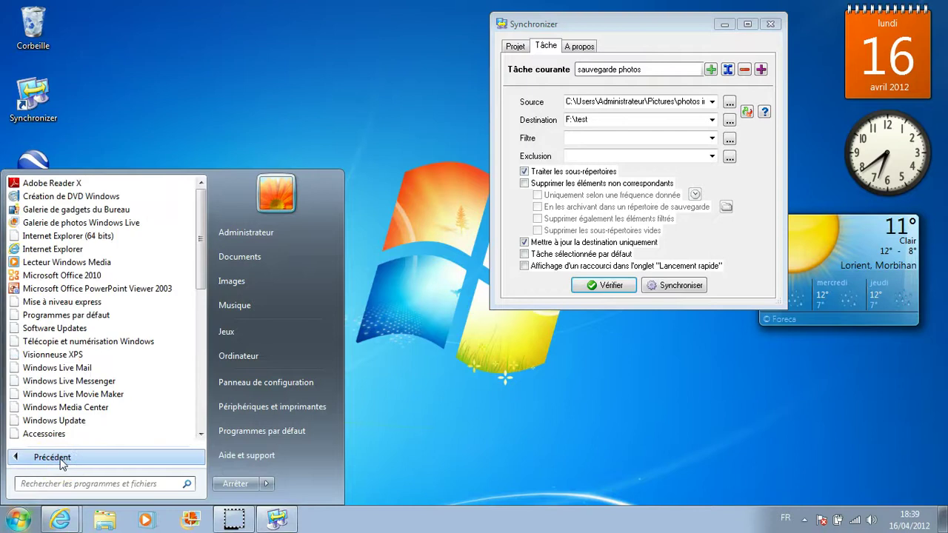
click(65, 250)
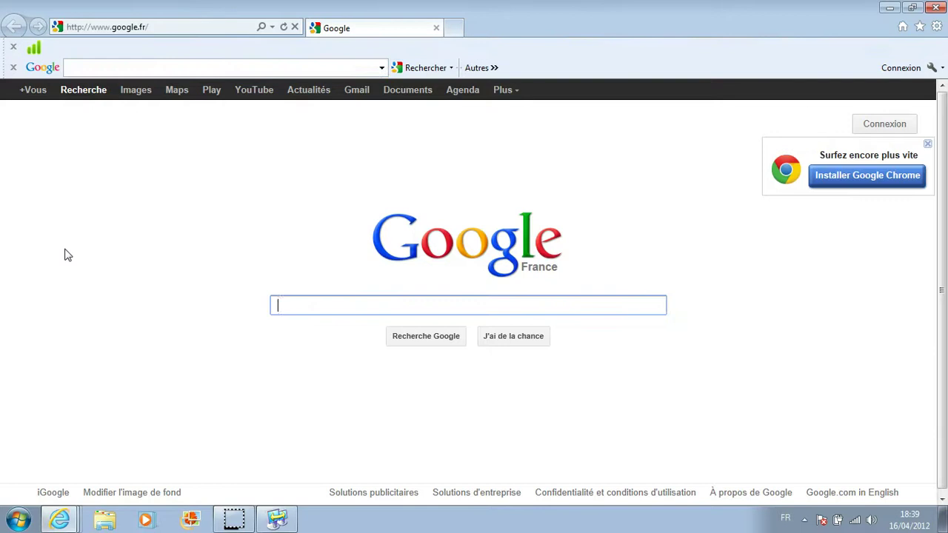
click(303, 302)
click(139, 93)
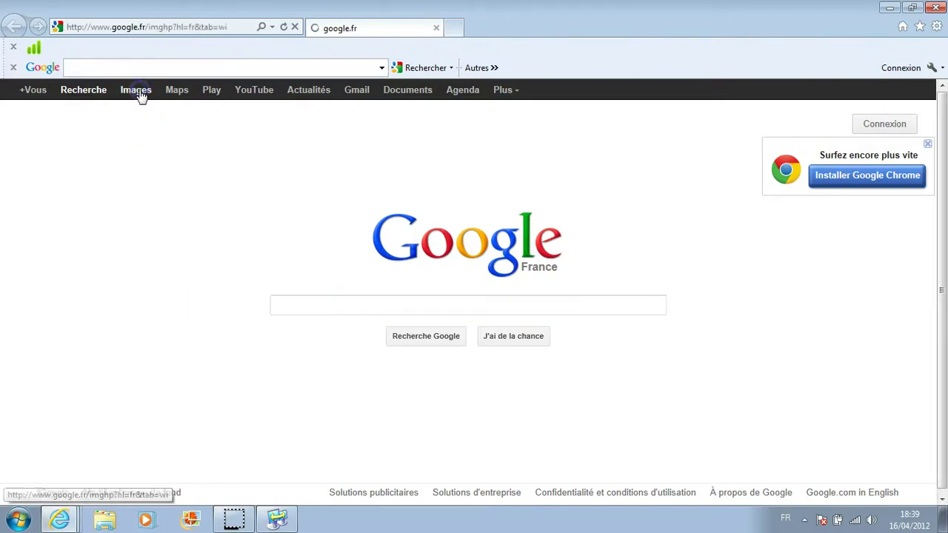
Step: Search Google Images for "catamaran de course"
click(288, 290)
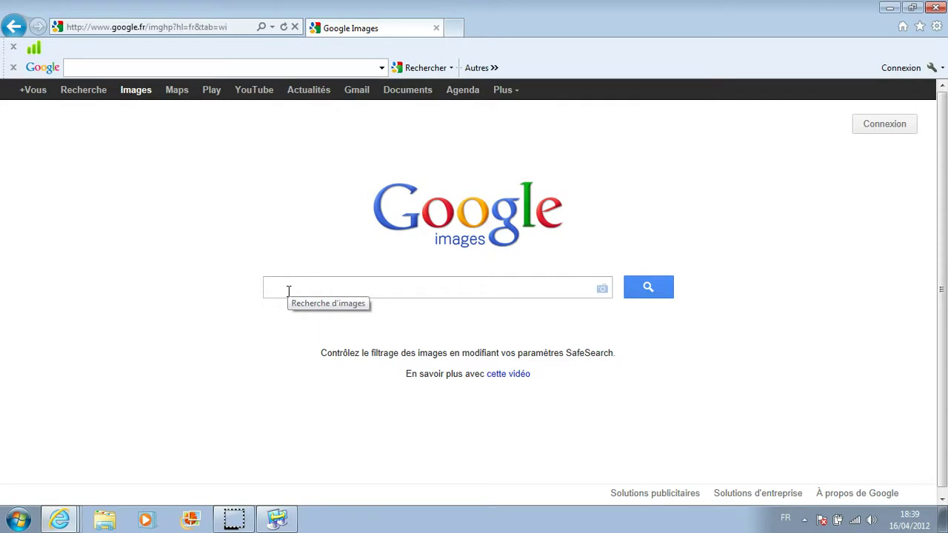
click(287, 291)
text(c)
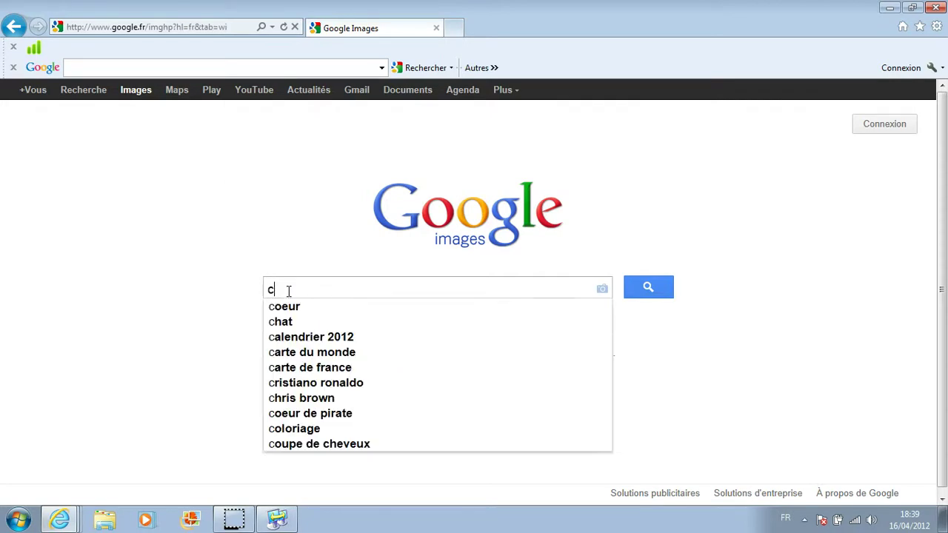
text(atamar)
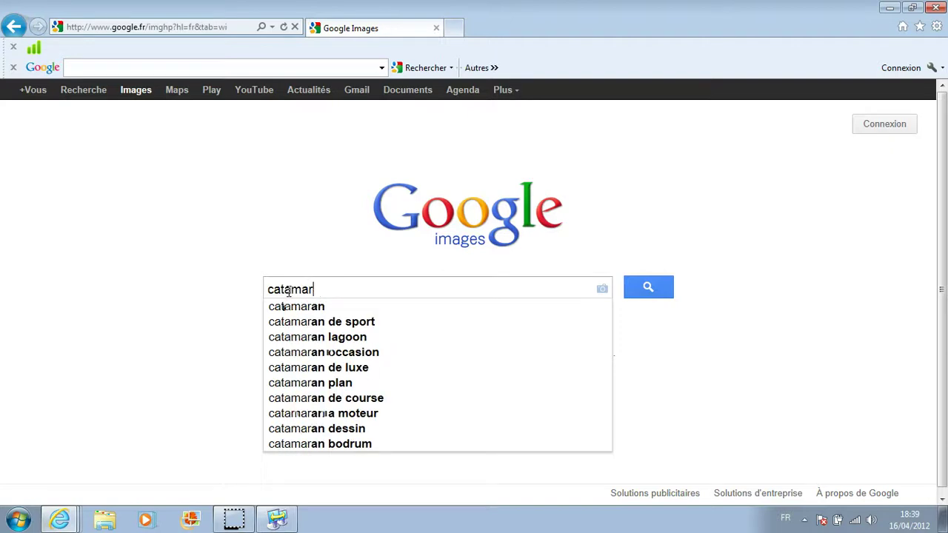
text(an sz)
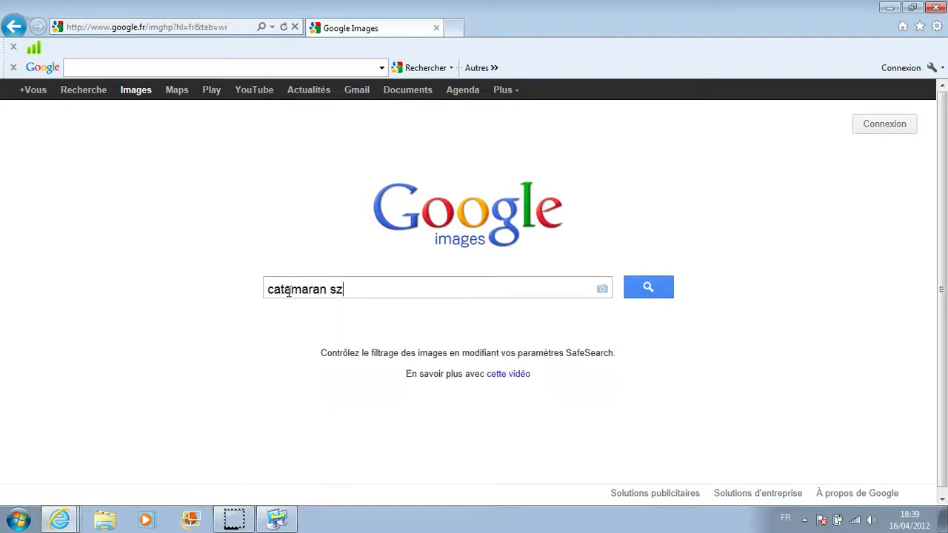
key(BackSpace)
key(BackSpace)
text(de )
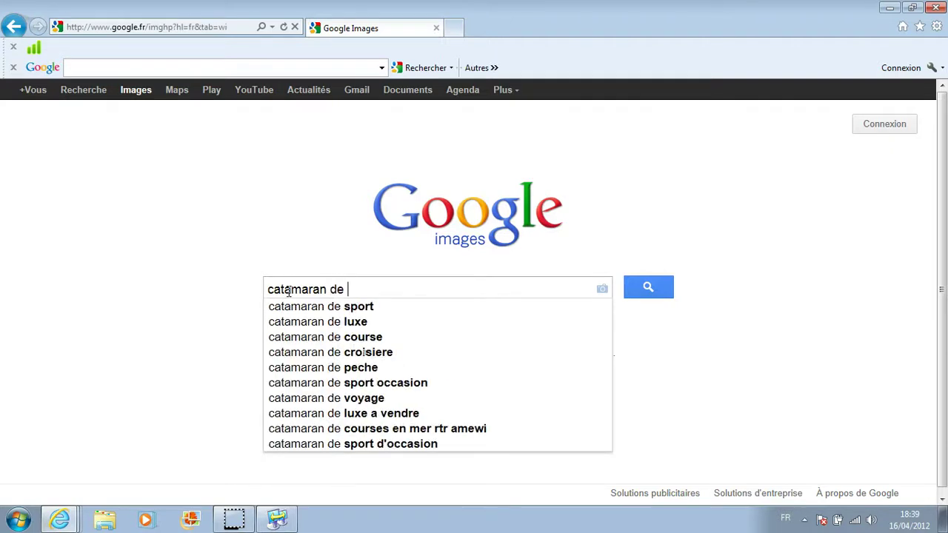
text(course)
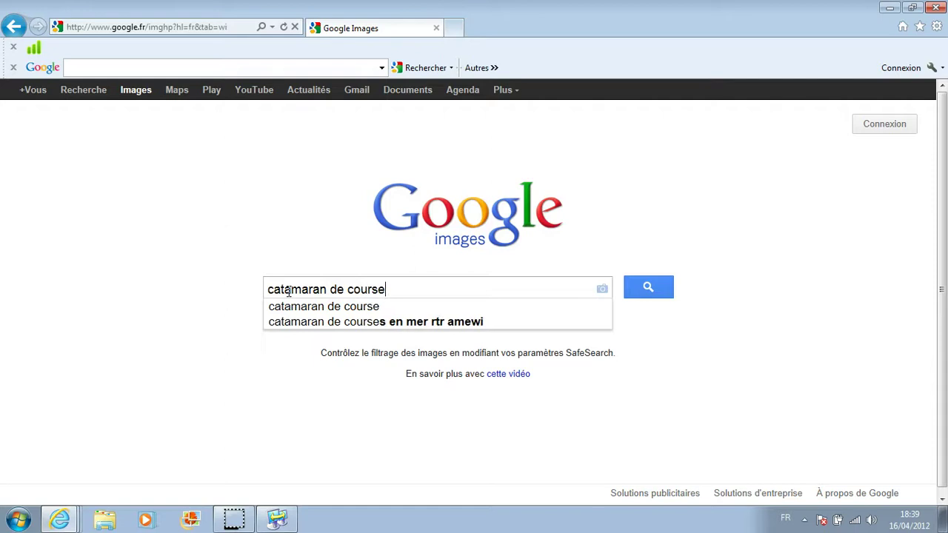
click(310, 308)
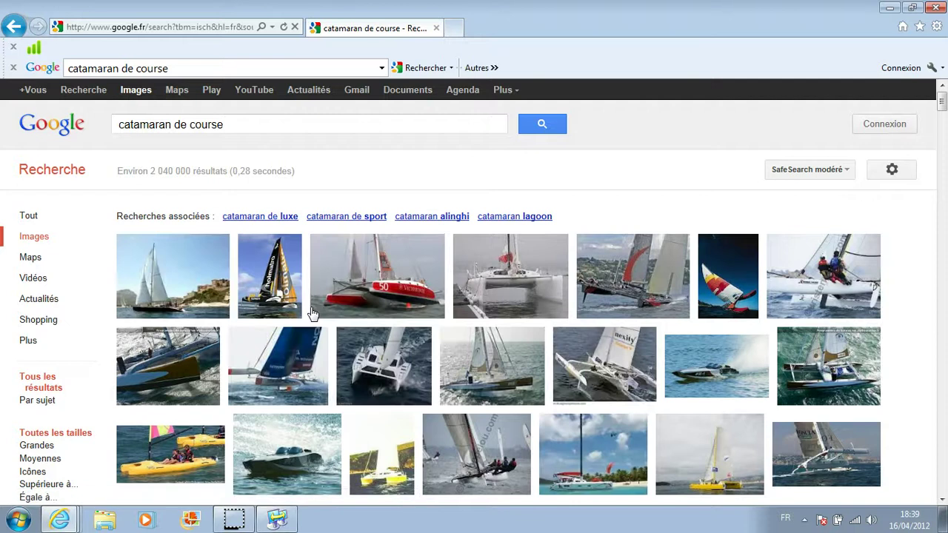
Step: Open the picture of the red Victorinox catamaran and save it as 0001 in the "photos internet" folder
click(348, 275)
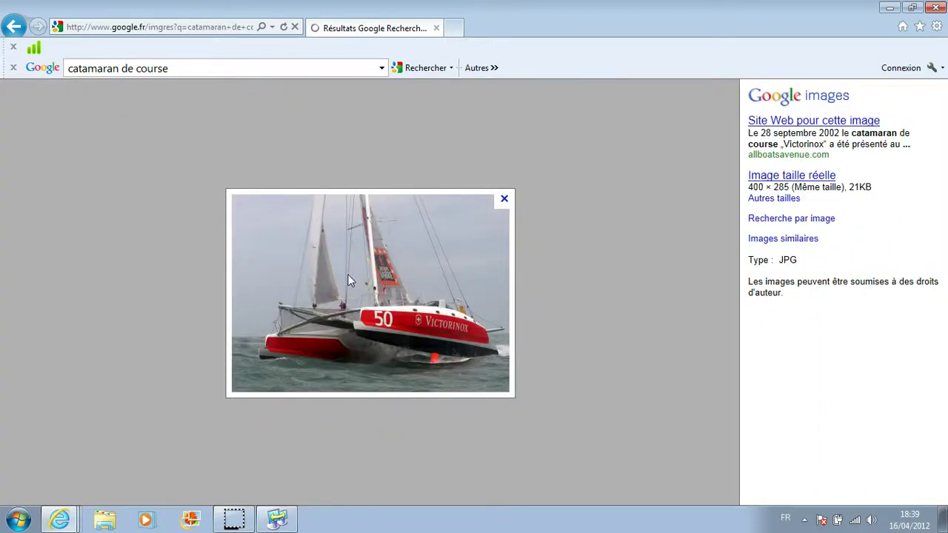
right_click(350, 281)
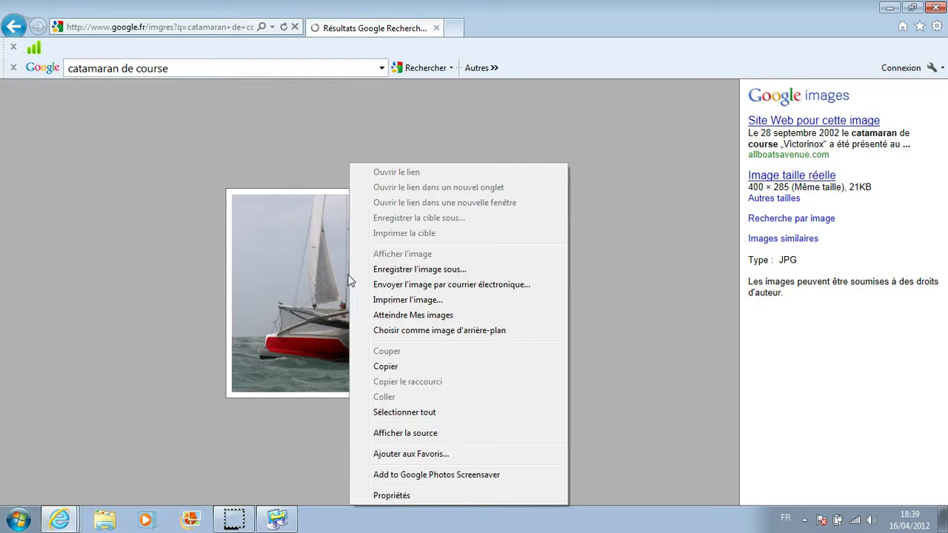
click(417, 275)
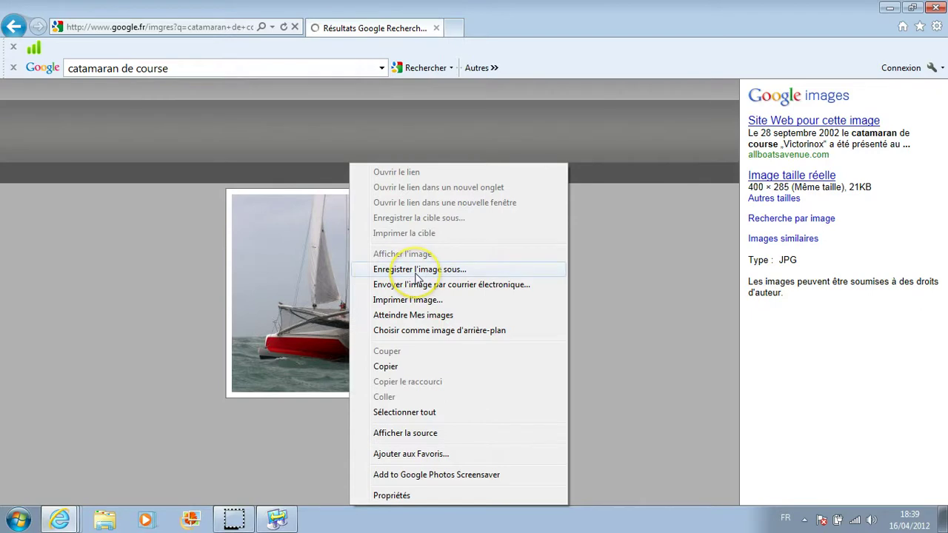
click(415, 271)
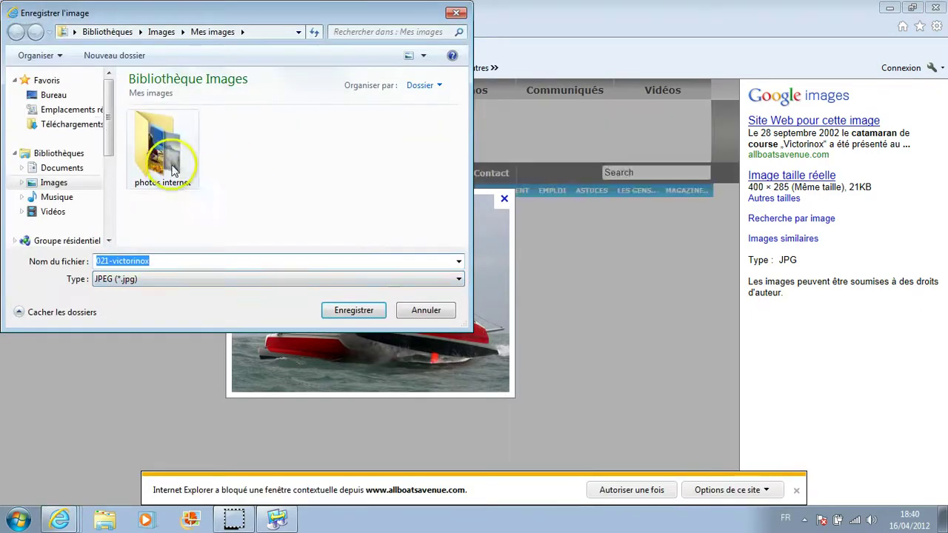
click(172, 170)
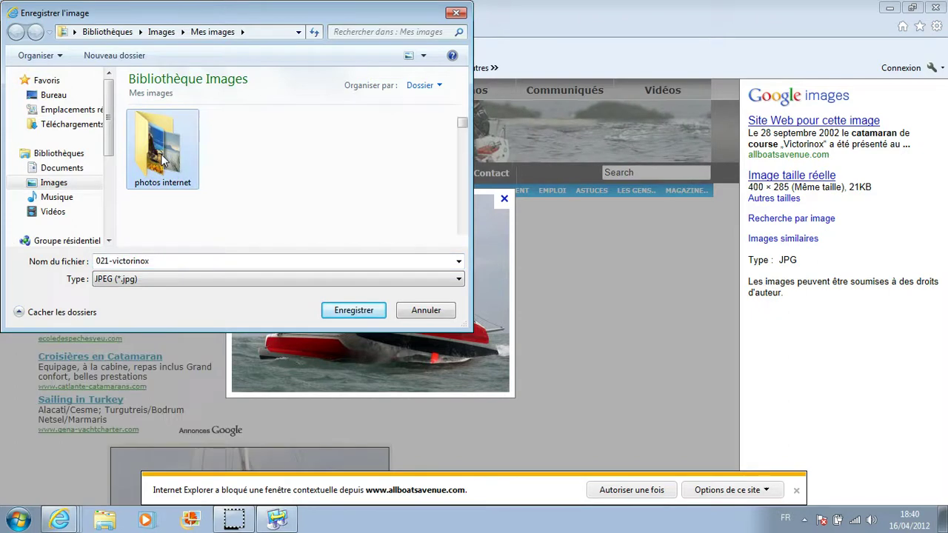
double_click(163, 159)
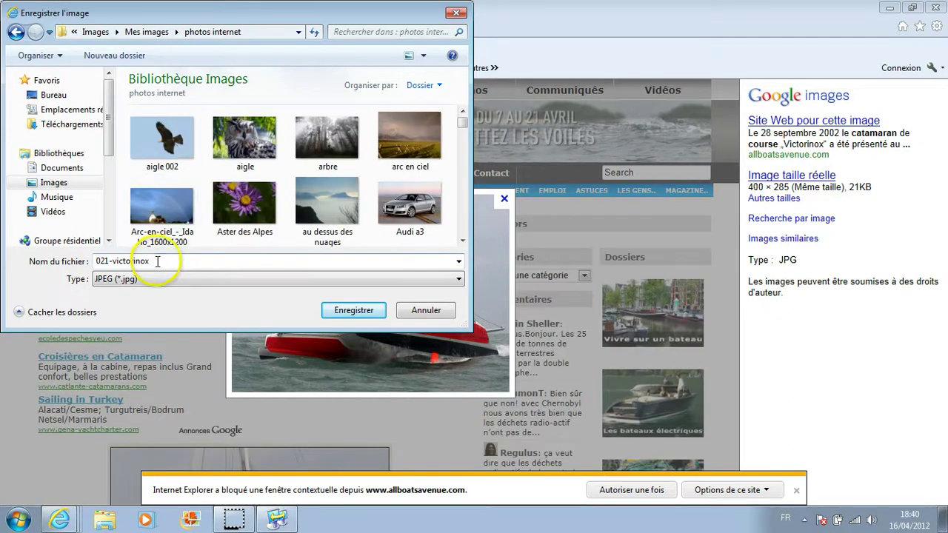
drag(157, 260, 48, 264)
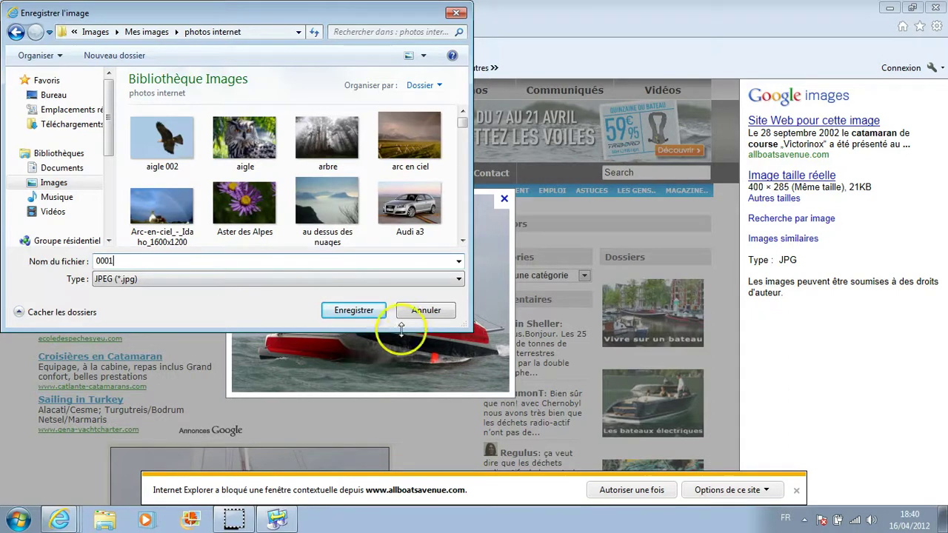
click(370, 312)
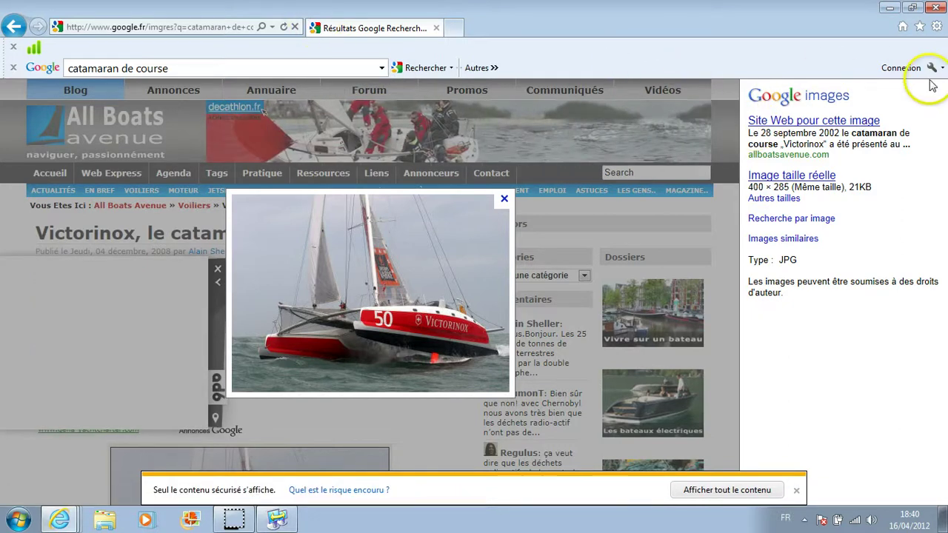
Step: Return to Google Images from the home page and search for "grenouille verte"
click(903, 27)
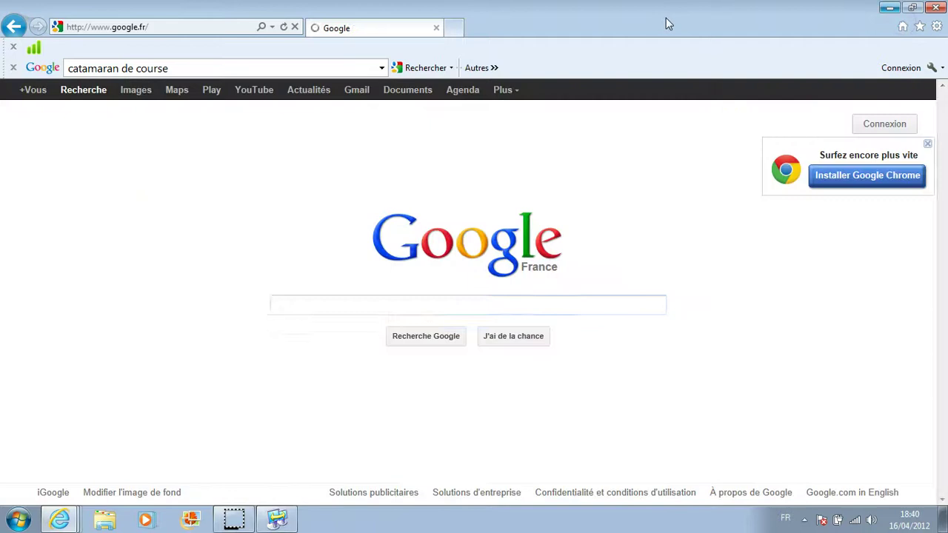
click(132, 92)
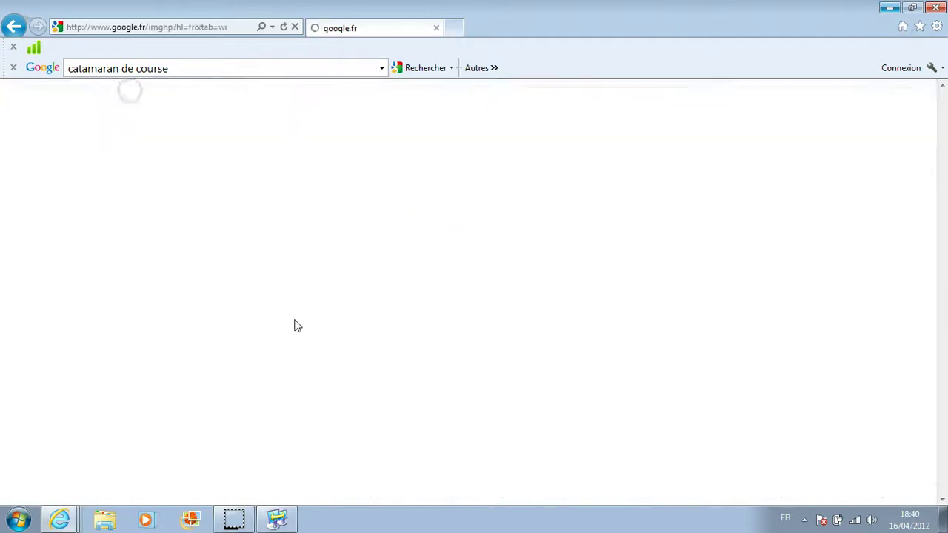
click(275, 286)
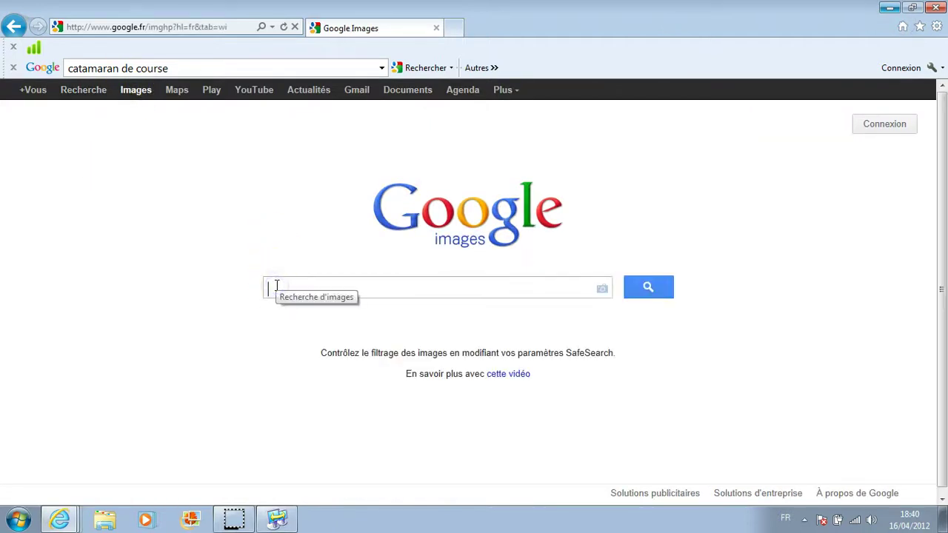
text(greno)
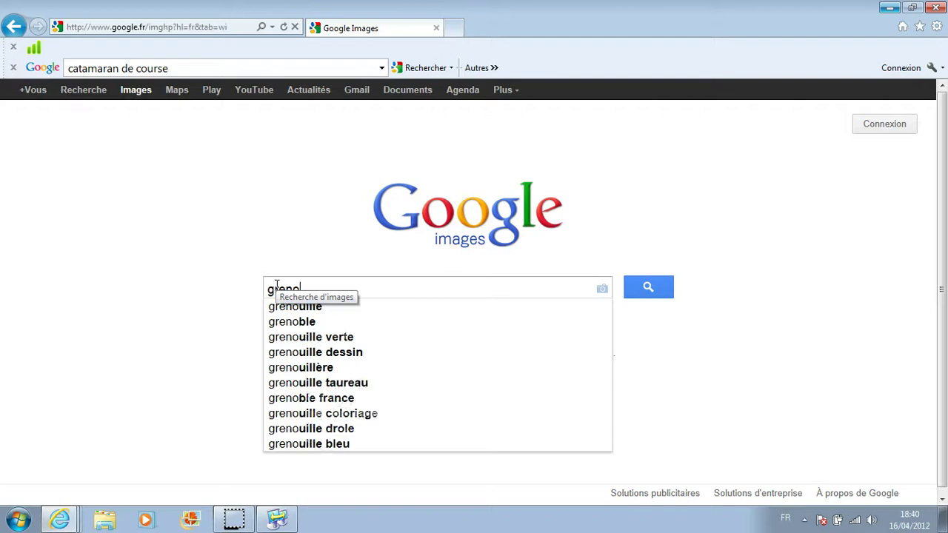
text(uille)
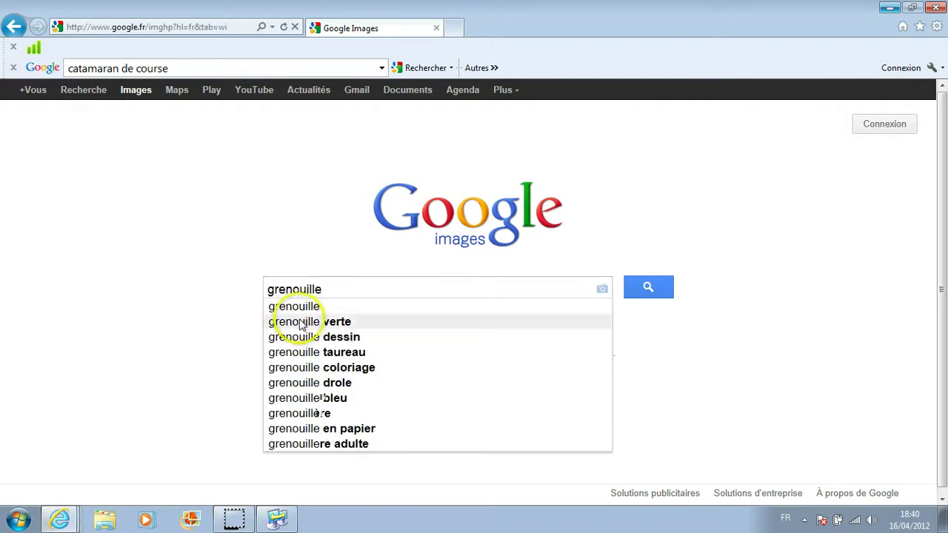
click(301, 323)
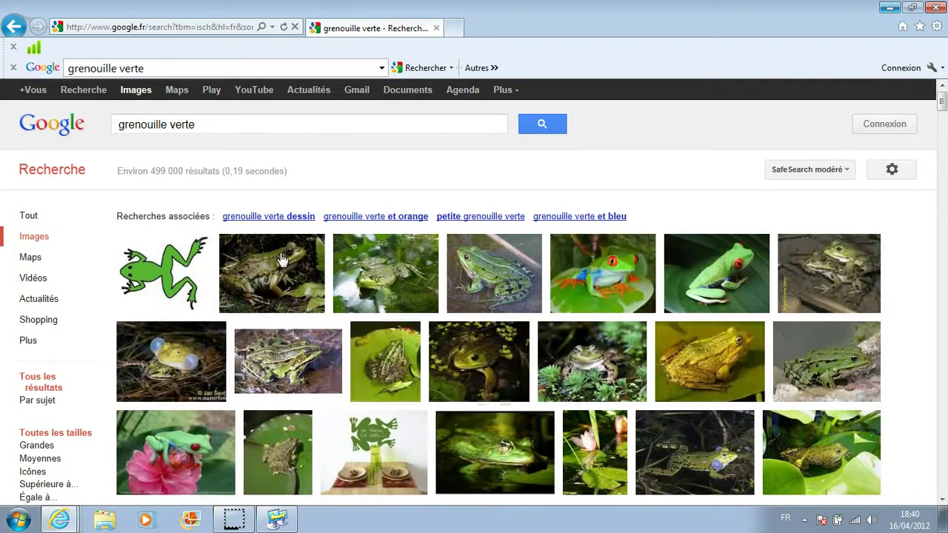
Step: Open the picture of the red-eyed green and blue frog on its source website
click(603, 273)
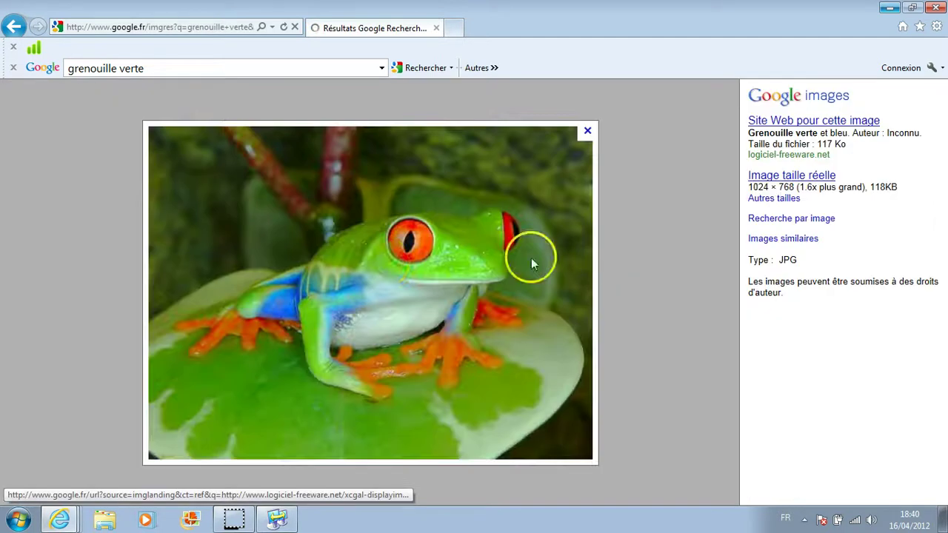
click(384, 265)
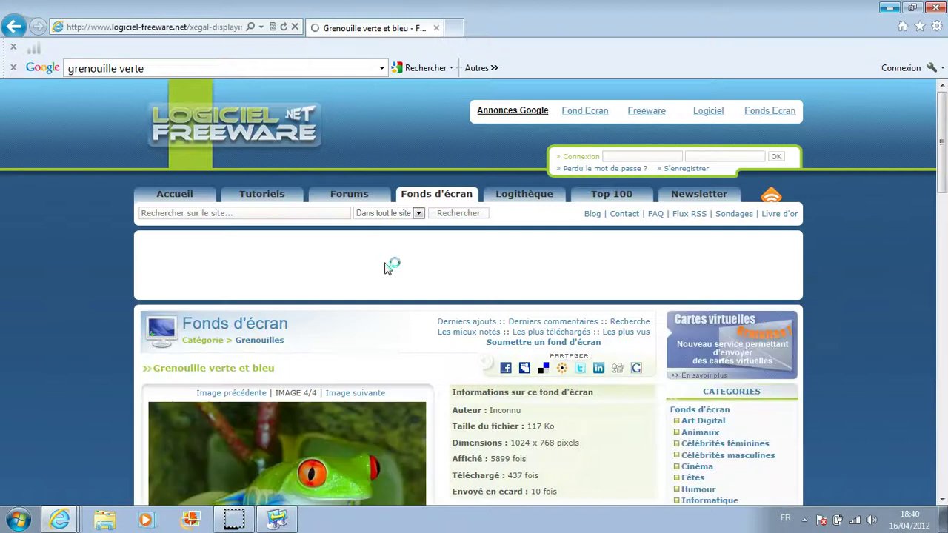
click(289, 458)
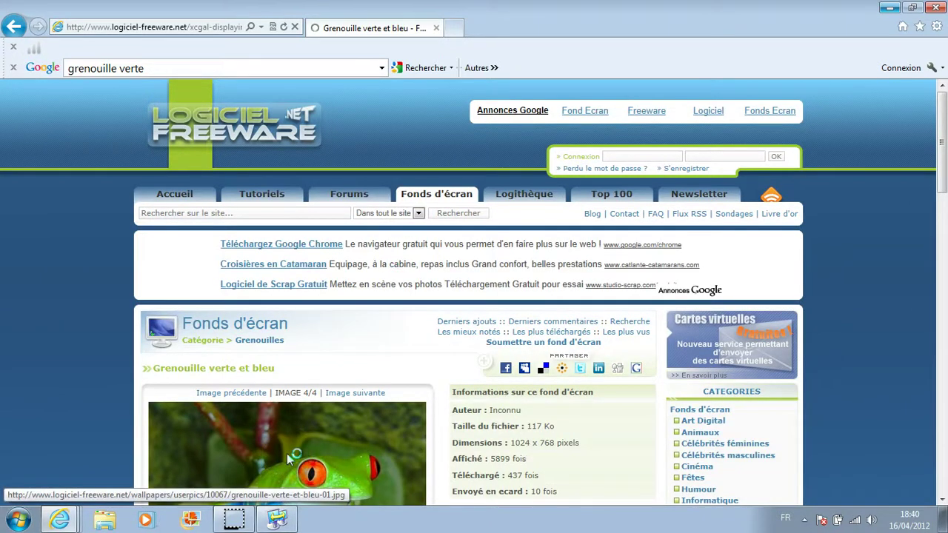
Step: Save the frog picture from the web page as 002 in the "photos internet" folder
right_click(287, 453)
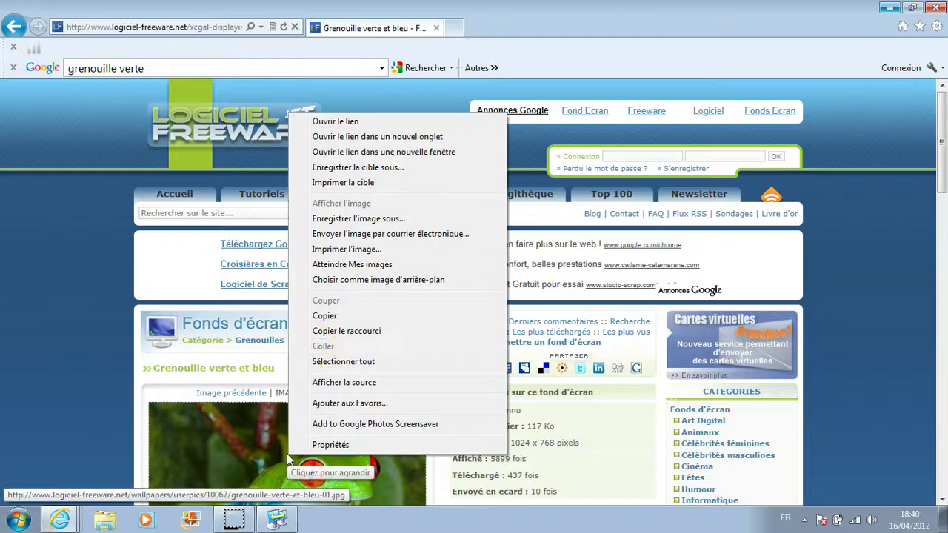
click(356, 222)
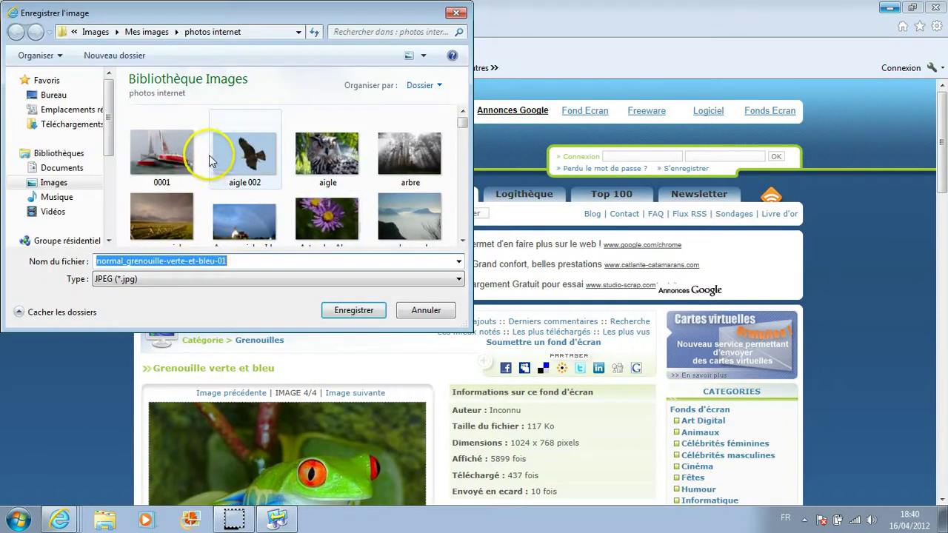
click(236, 154)
key(ctrl+a)
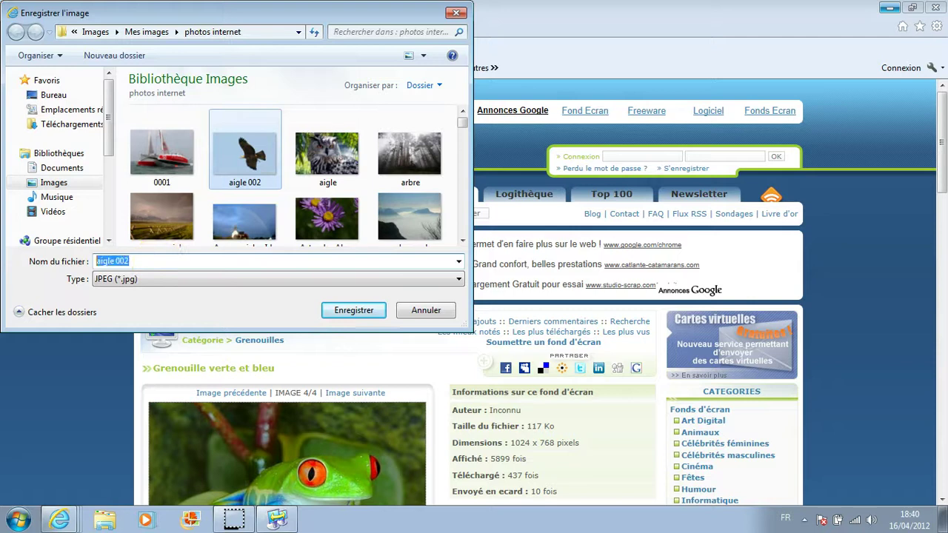
text(002)
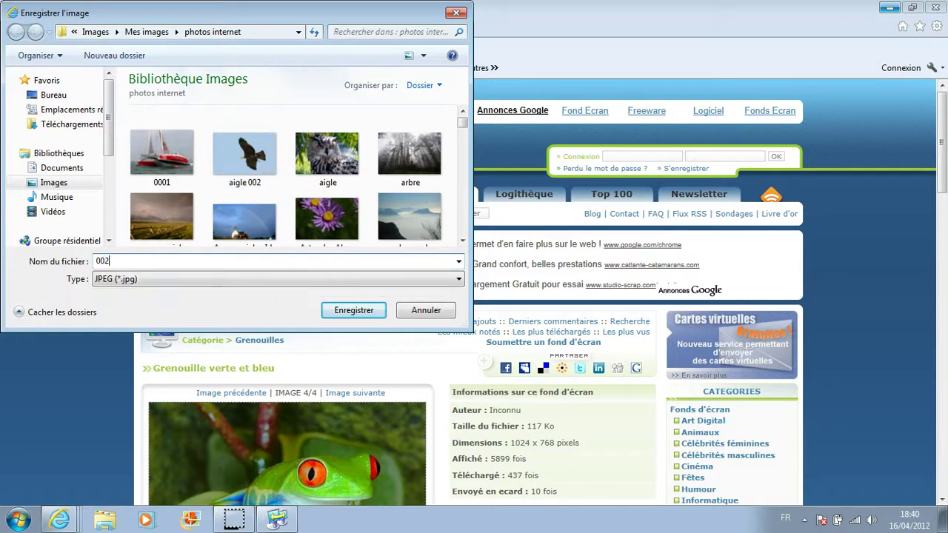
click(351, 311)
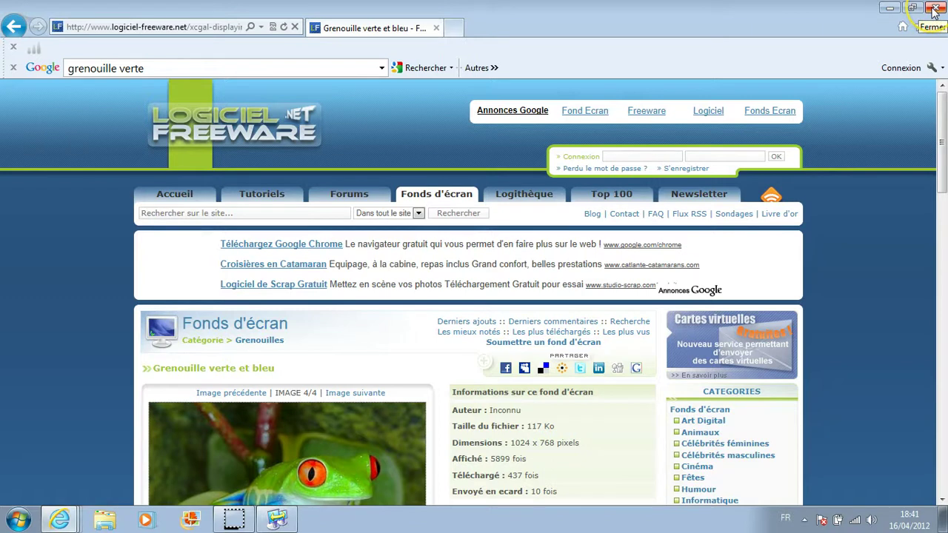
Step: Close Internet Explorer and run the "sauvegarde photos" synchronization again in Synchronizer
click(935, 9)
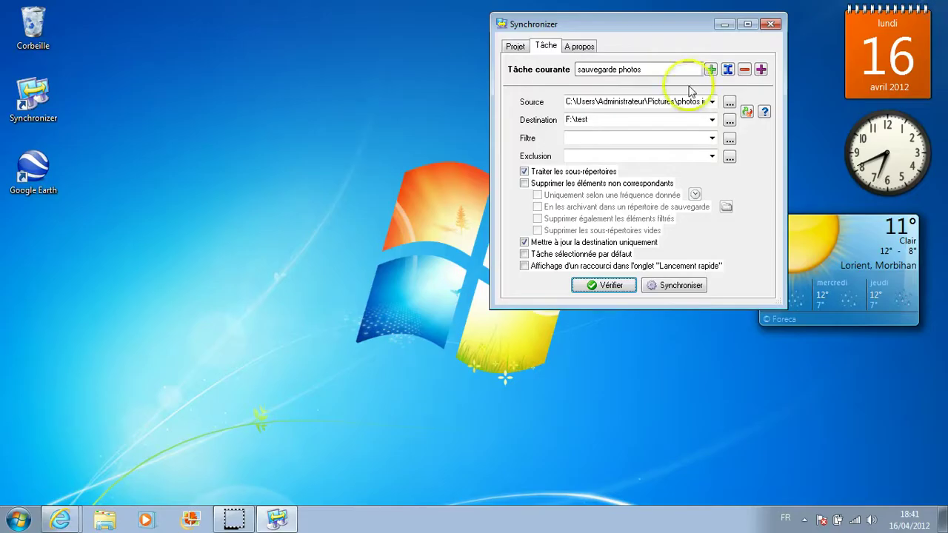
click(251, 157)
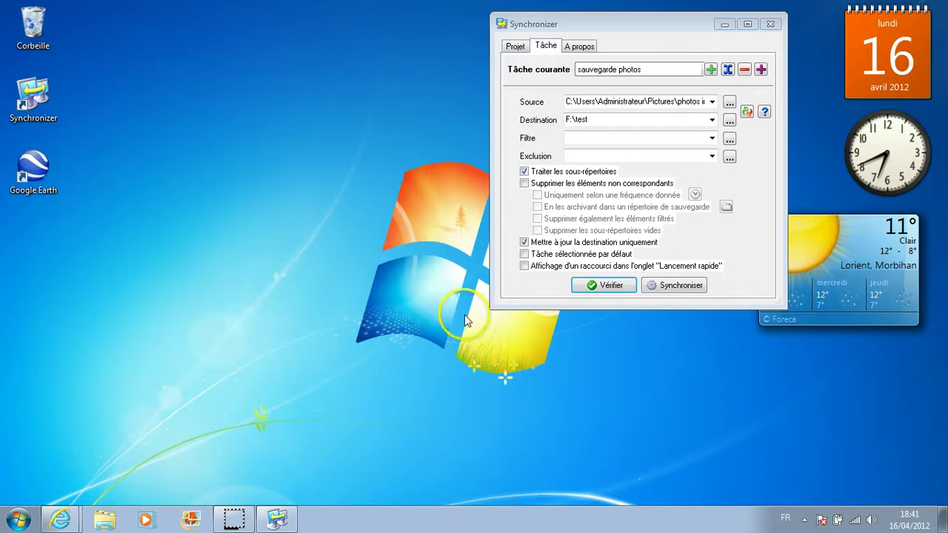
click(679, 289)
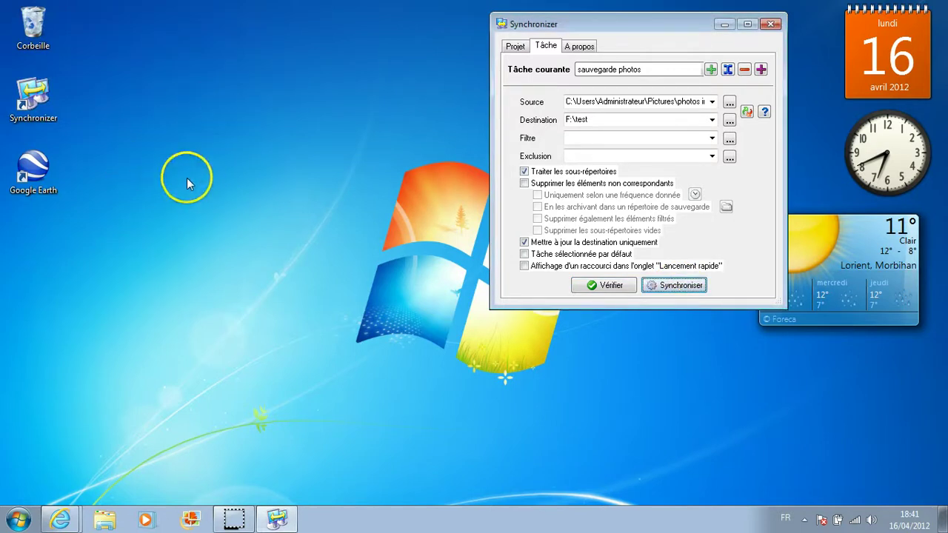
Step: Open the test folder on drive F in Windows Explorer to check for the new pictures 0001 and 002
click(105, 523)
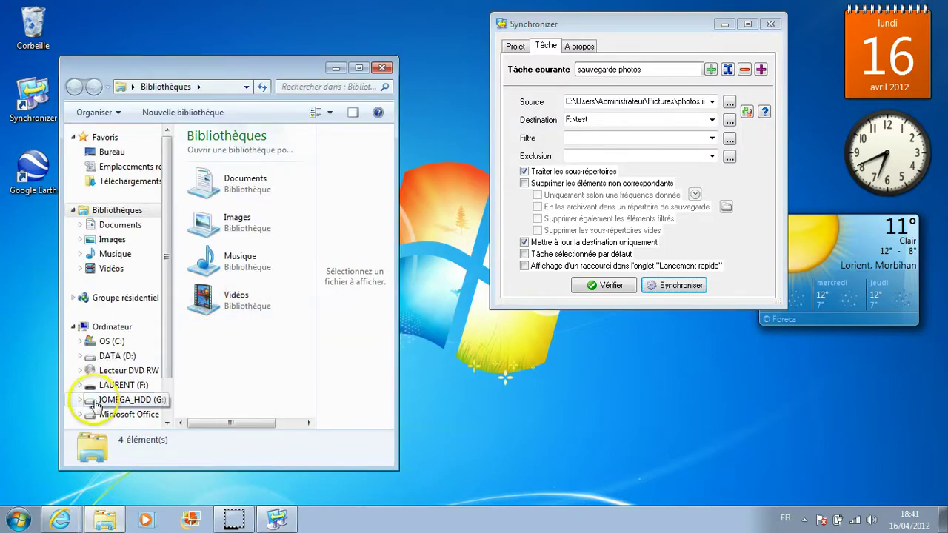
click(121, 388)
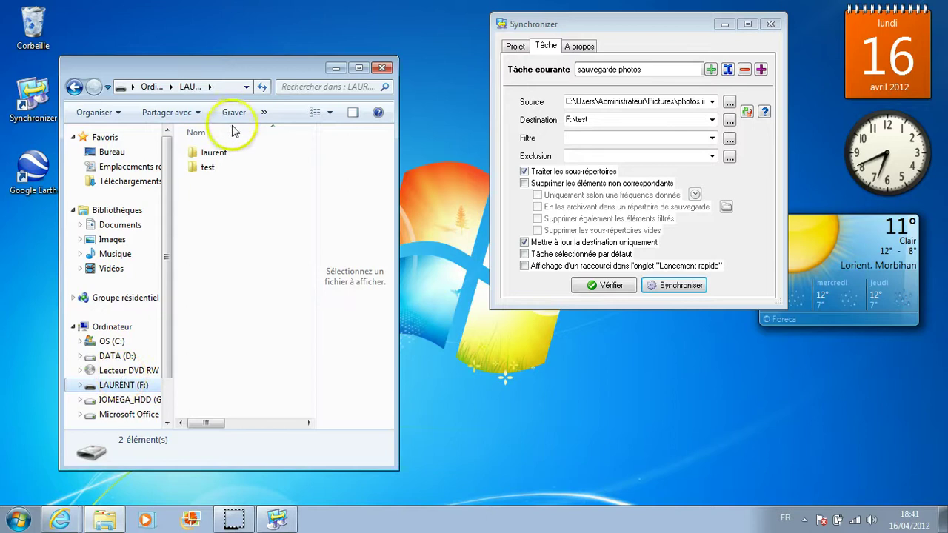
double_click(209, 168)
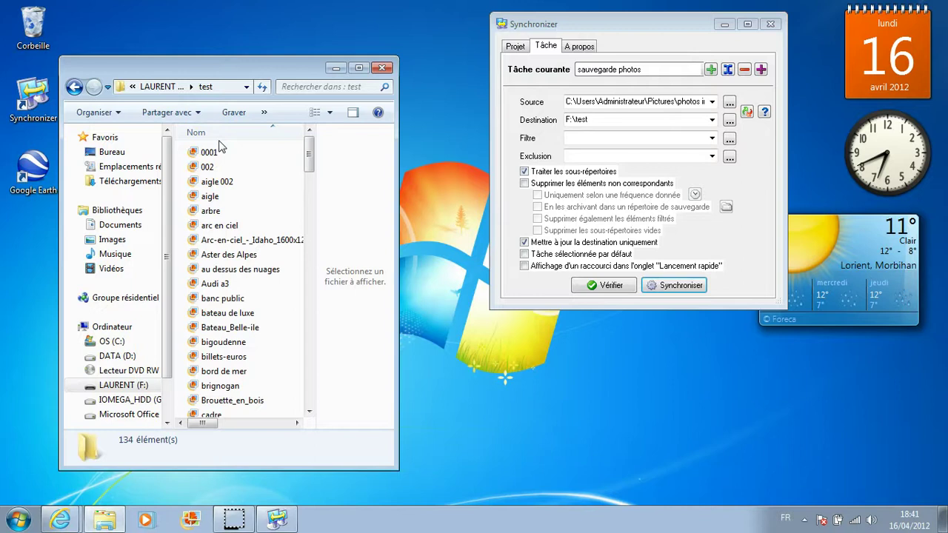
Step: Enable "Supprimer les éléments non correspondants" for the "sauvegarde photos" task in Synchronizer
click(252, 154)
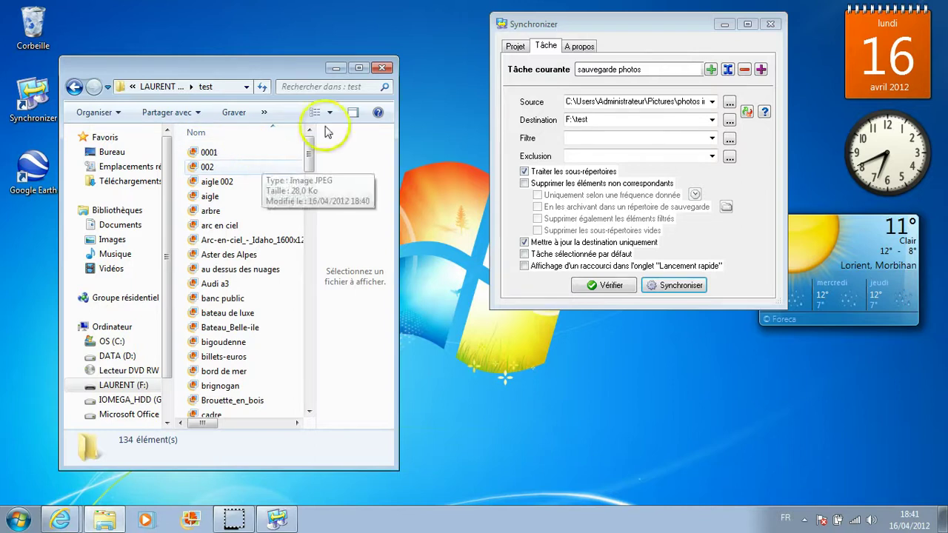
drag(293, 74, 288, 42)
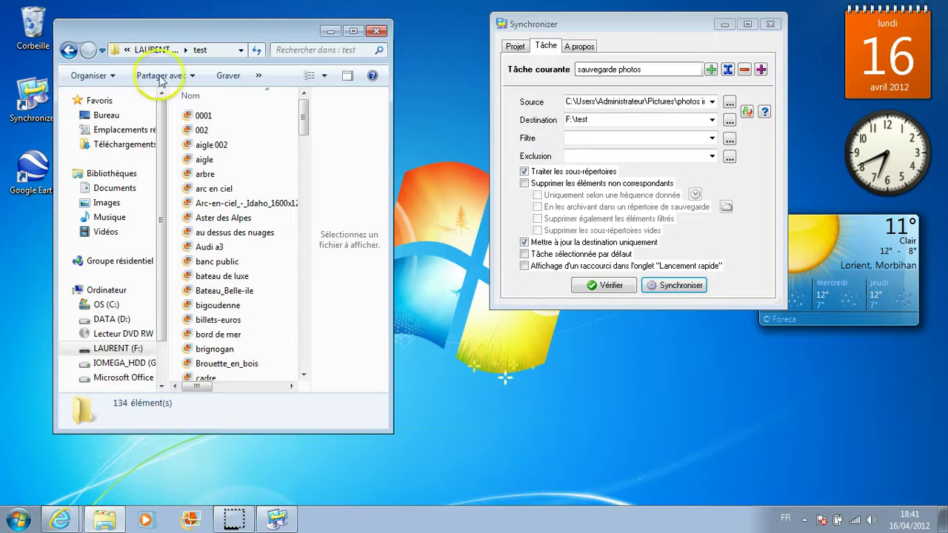
click(525, 183)
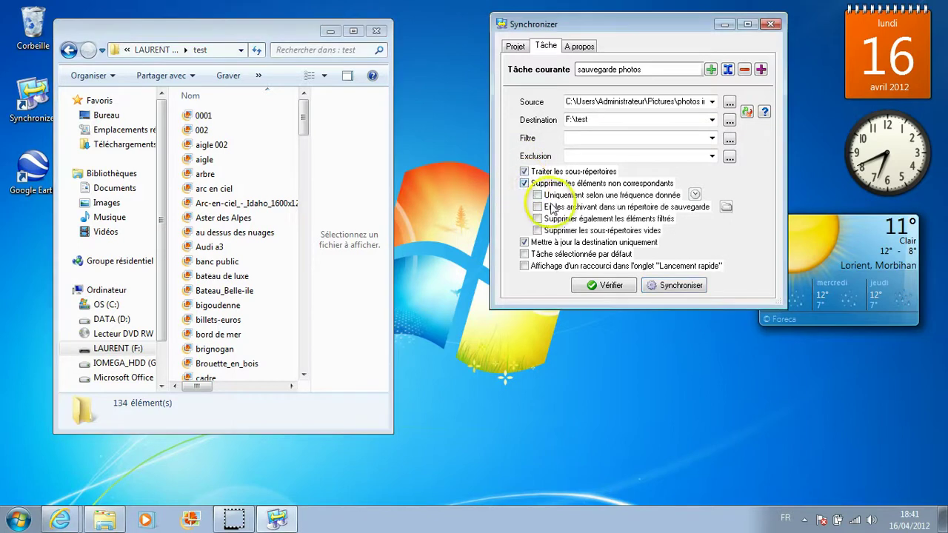
click(202, 131)
mouse_move(247, 149)
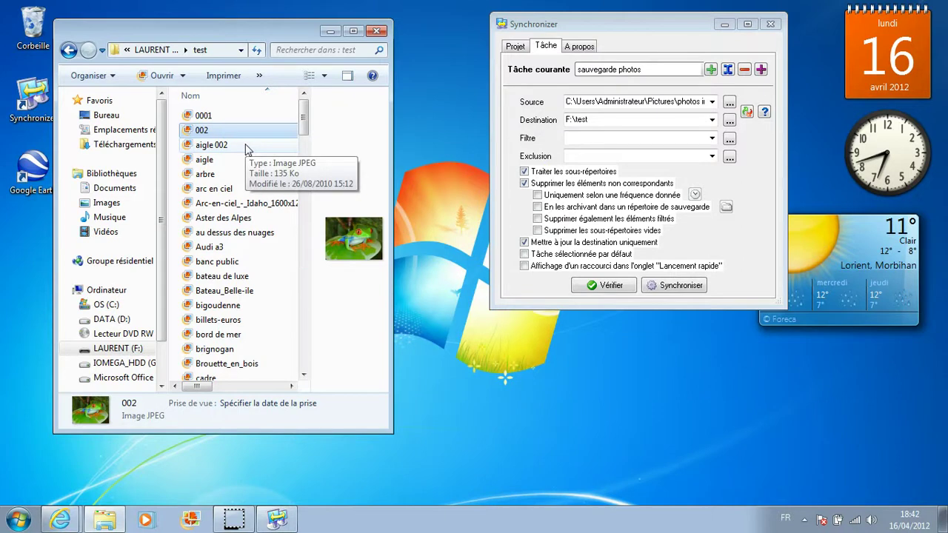
key(Delete)
click(537, 309)
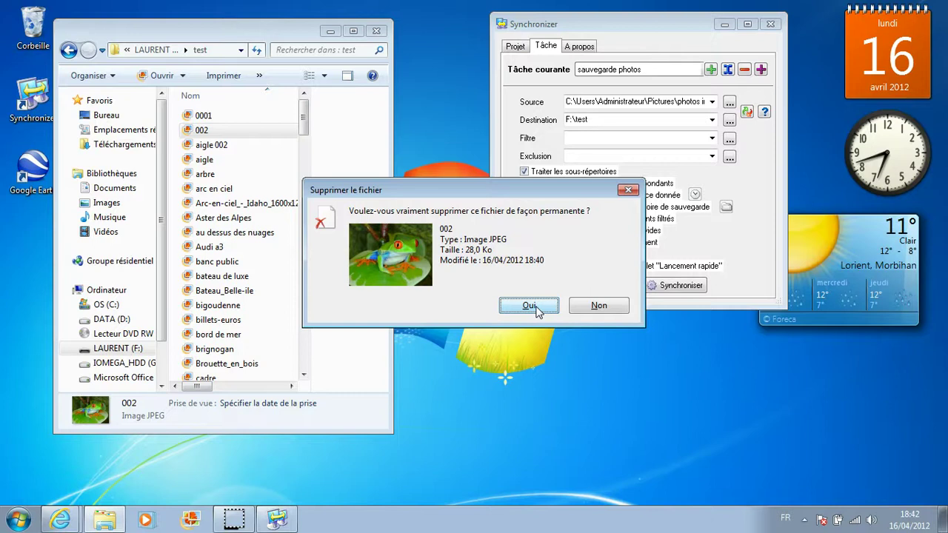
click(628, 190)
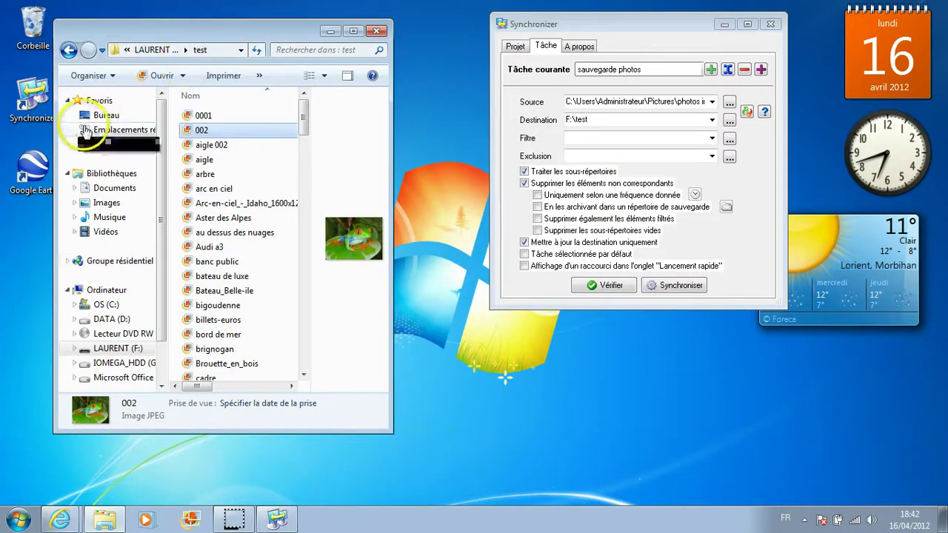
Step: Delete the frog picture 002 from the "photos internet" folder in the Images library to the recycle bin
click(112, 204)
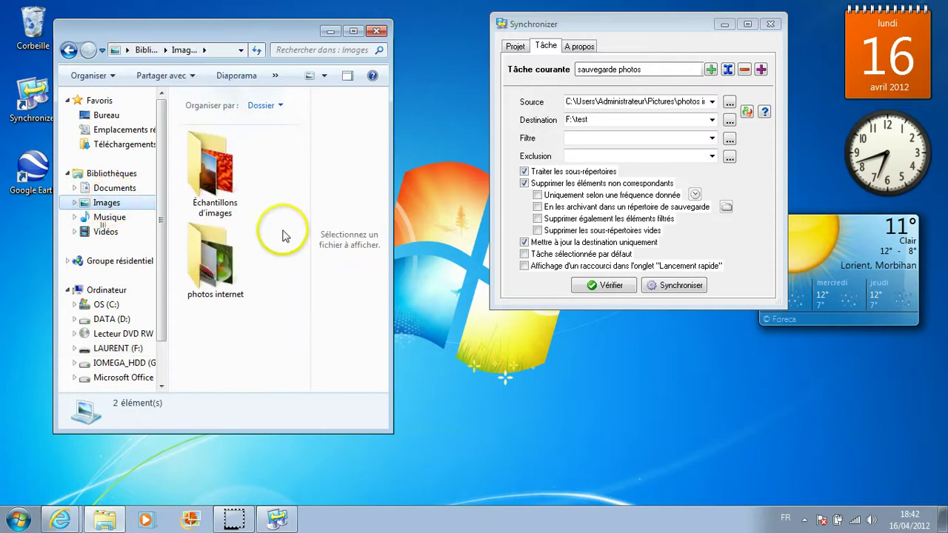
double_click(189, 278)
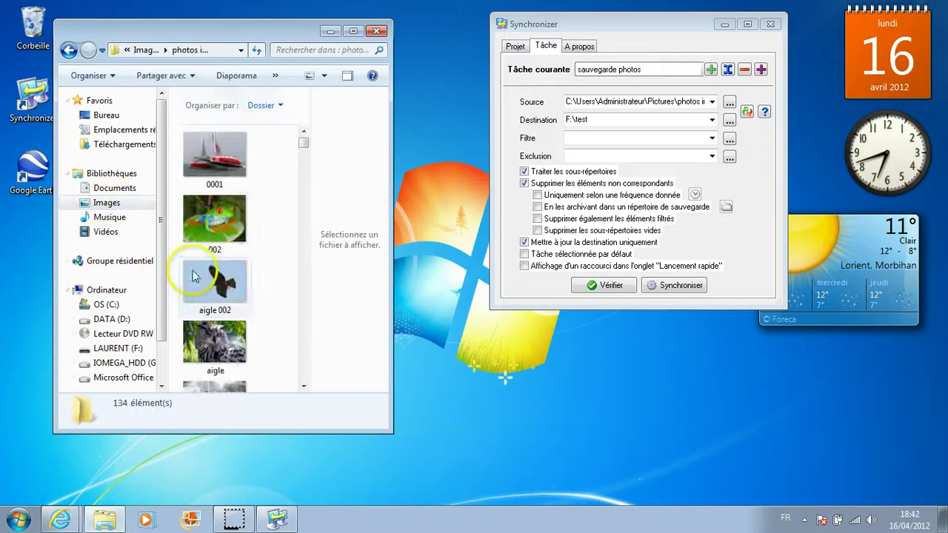
click(220, 226)
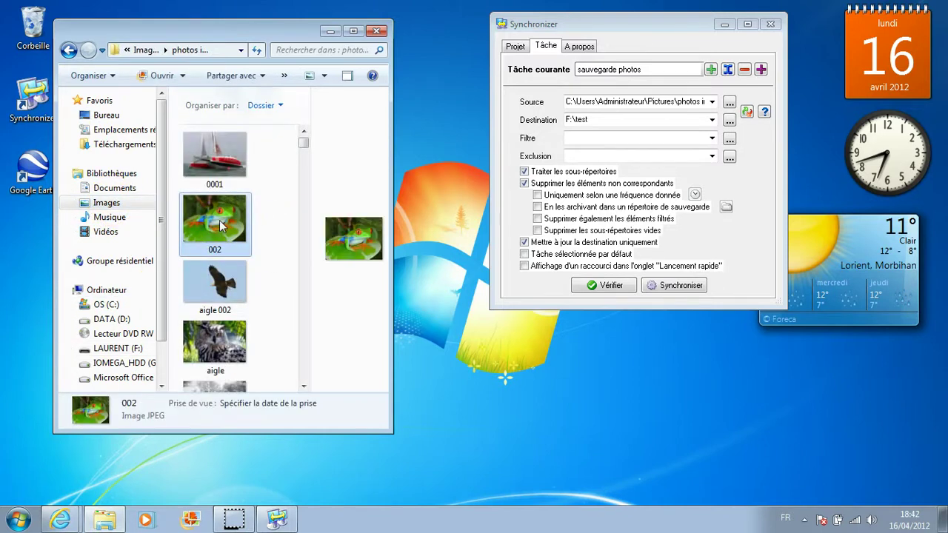
right_click(220, 225)
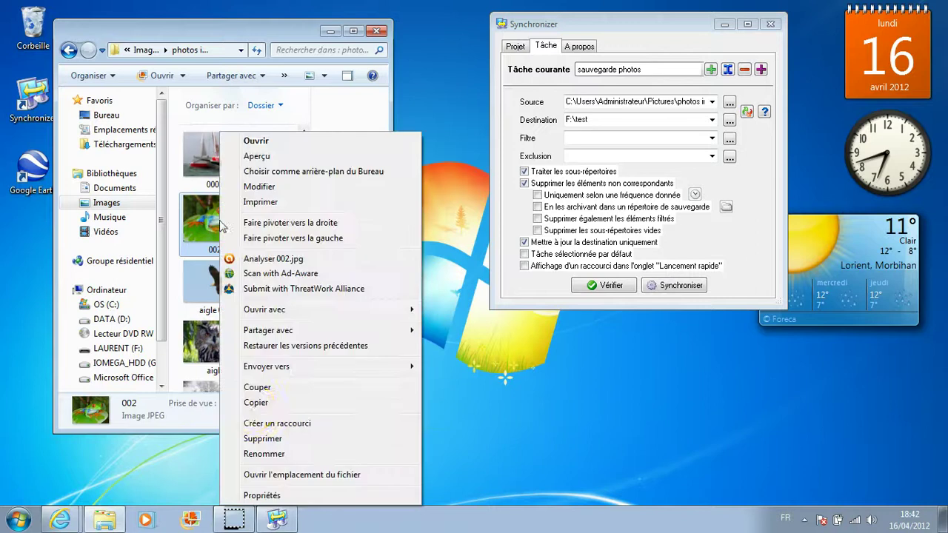
click(266, 439)
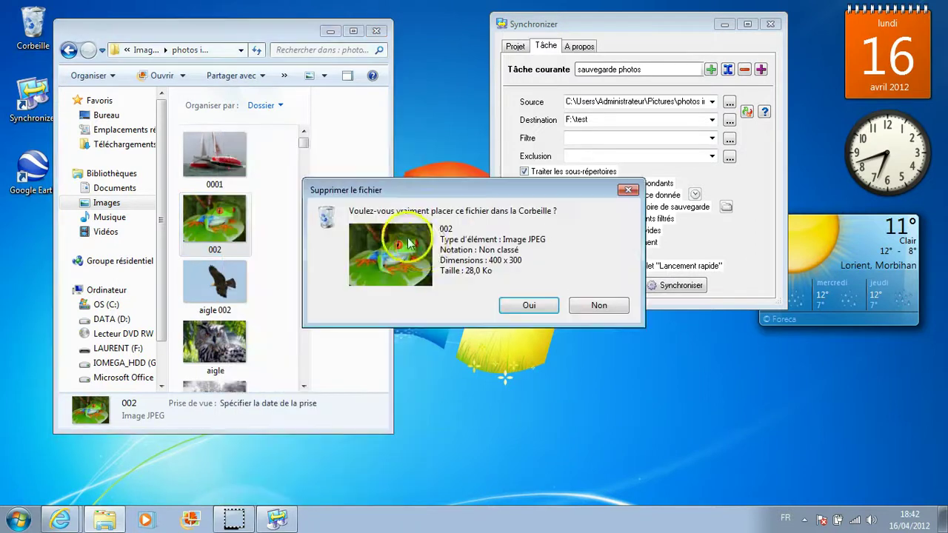
click(519, 304)
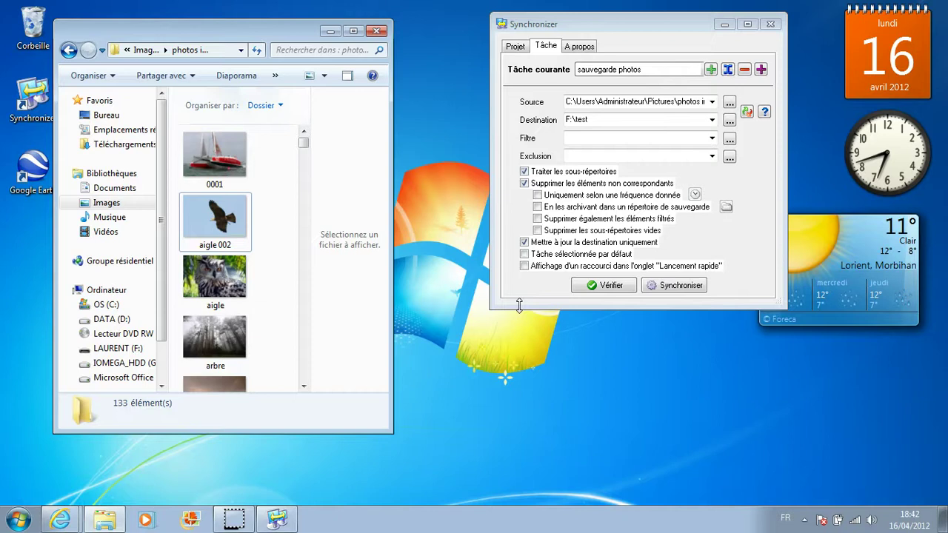
Step: Run the "sauvegarde photos" synchronization and open the test folder on drive F to check whether 002 was removed
click(675, 287)
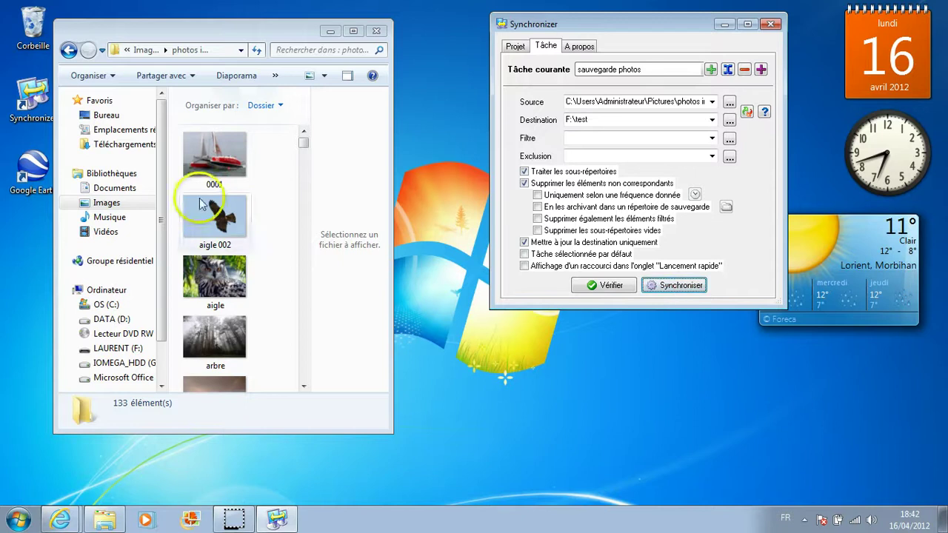
click(107, 350)
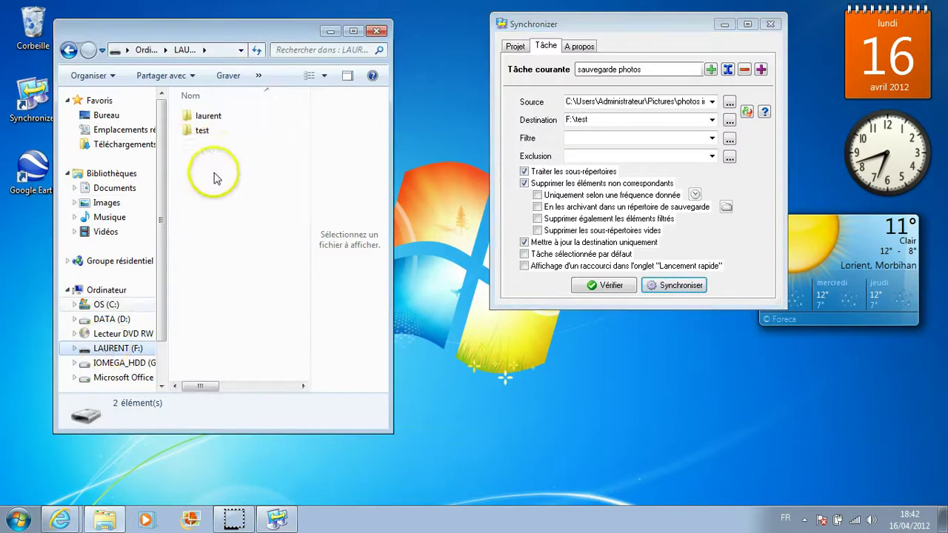
click(205, 133)
double_click(206, 134)
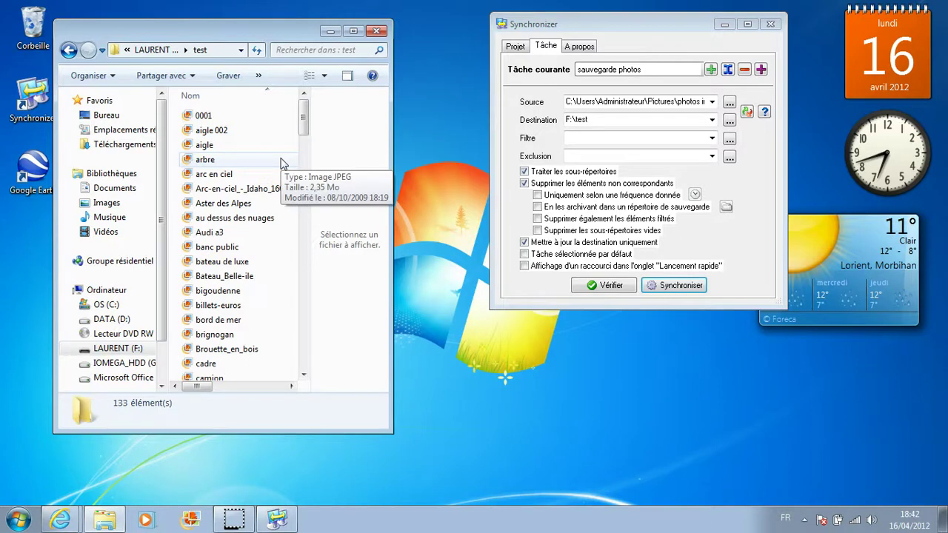
Step: Restore picture 002 from the recycle bin to its original folder and close the recycle bin
drag(104, 35, 115, 89)
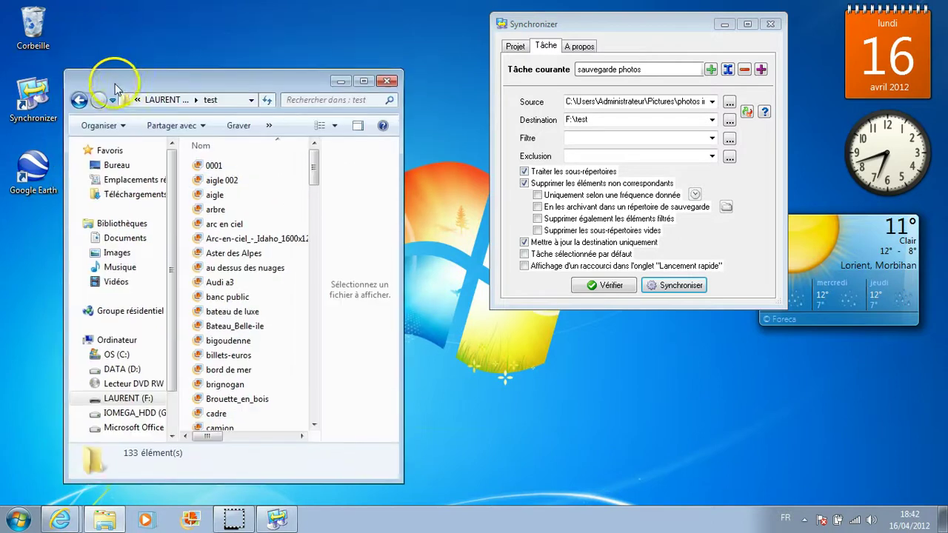
double_click(38, 37)
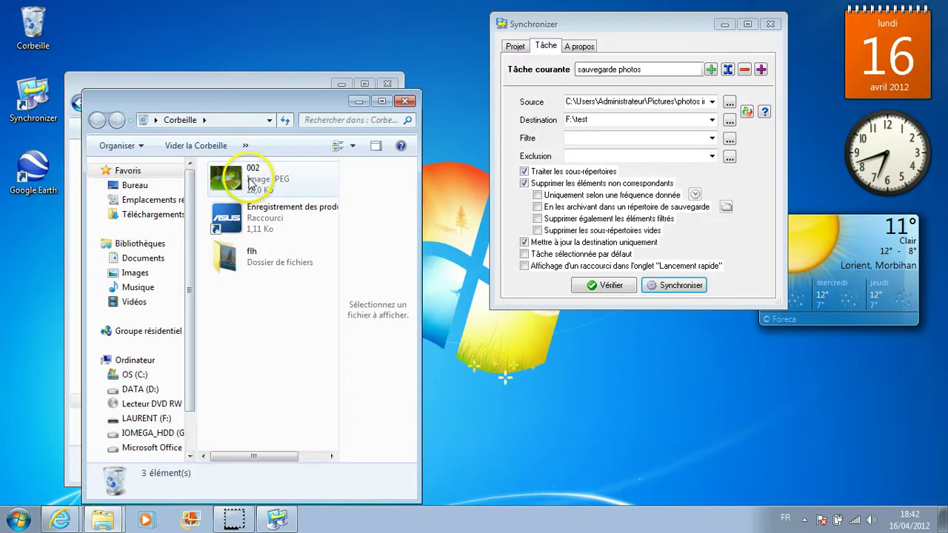
click(244, 181)
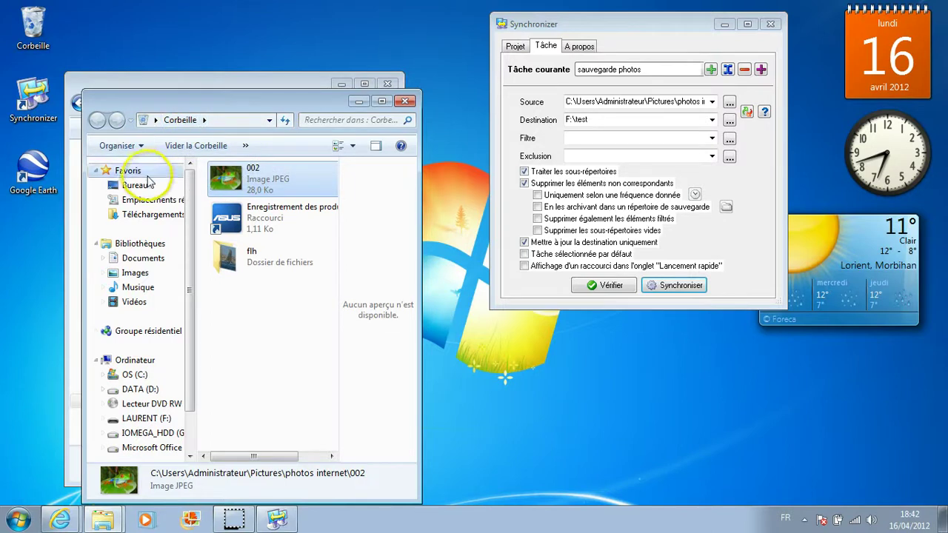
right_click(236, 184)
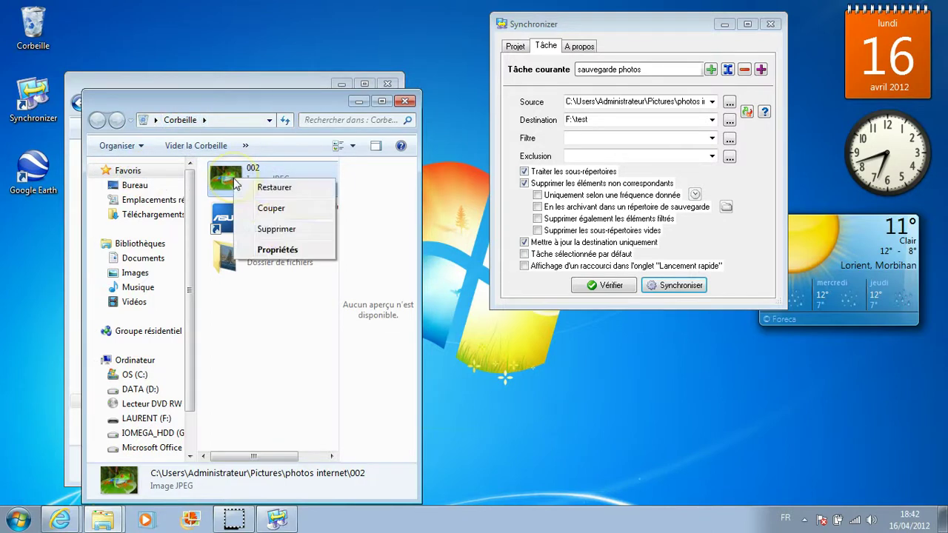
click(274, 188)
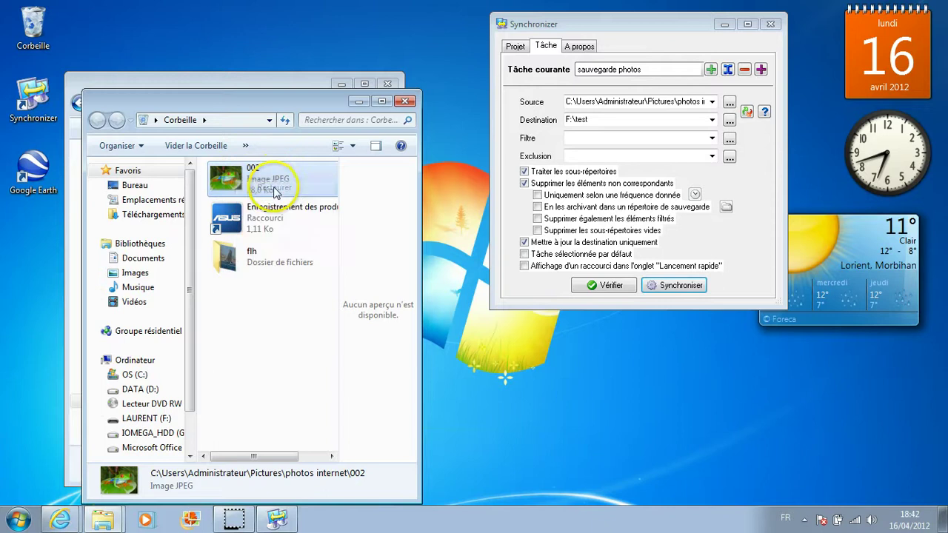
click(406, 101)
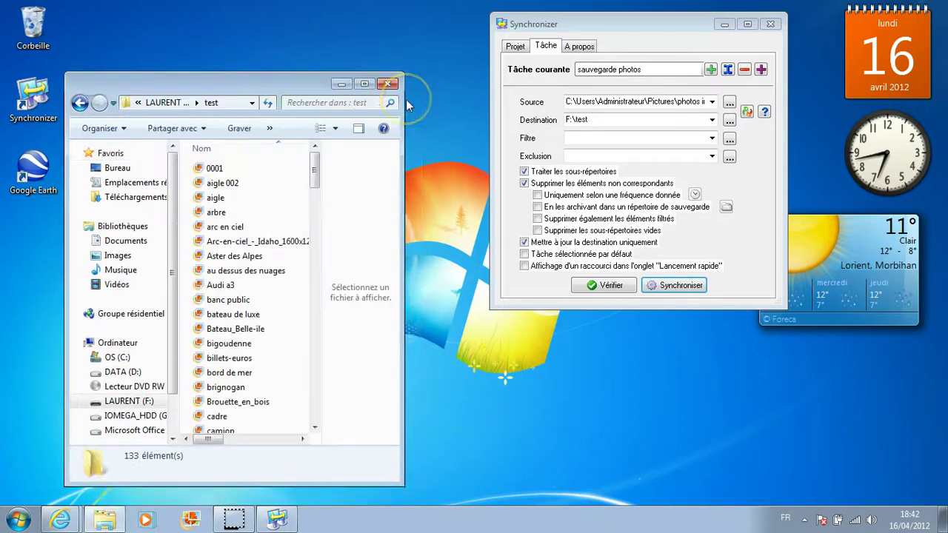
Step: Create a new folder named flh inside the "photos internet" folder of the Images library
click(313, 171)
mouse_move(314, 172)
mouse_down()
mouse_move(297, 418)
mouse_move(313, 205)
mouse_move(307, 154)
mouse_up()
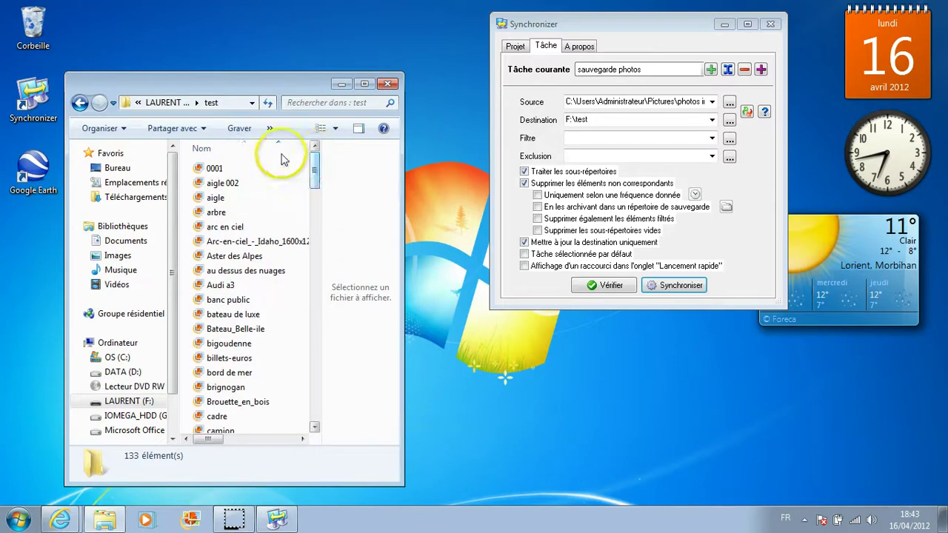
click(118, 256)
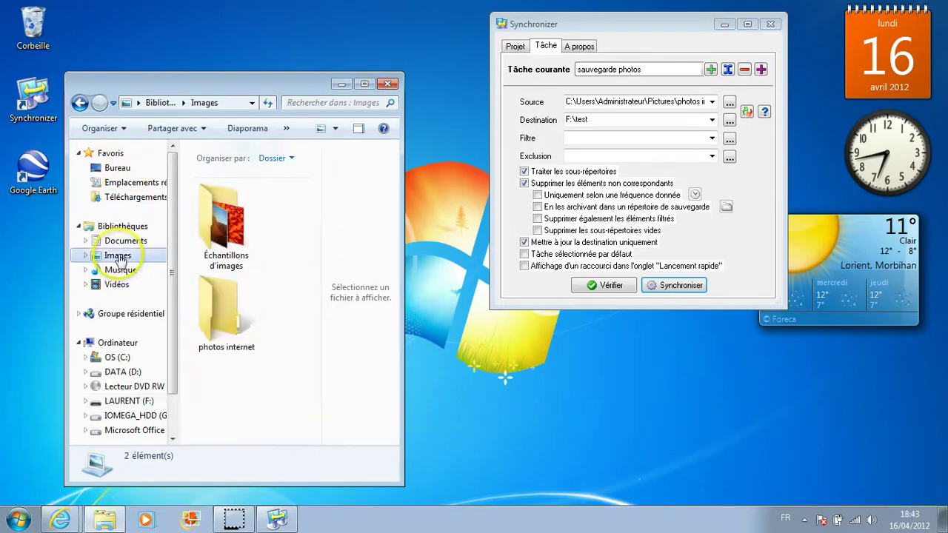
double_click(226, 325)
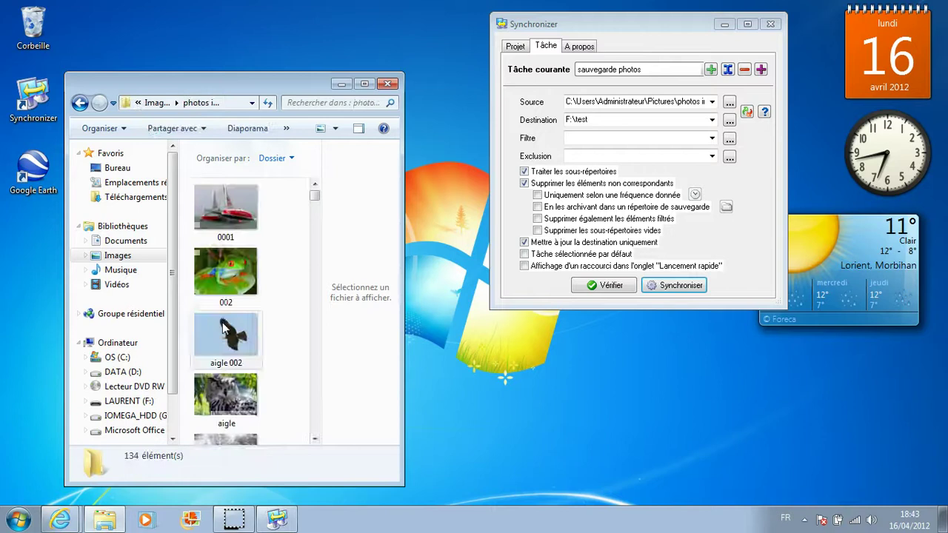
click(311, 247)
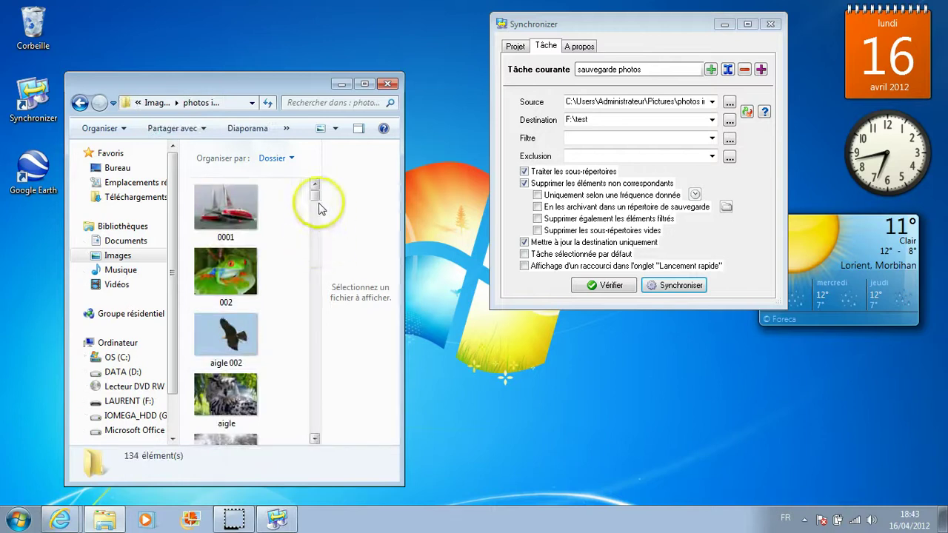
right_click(279, 198)
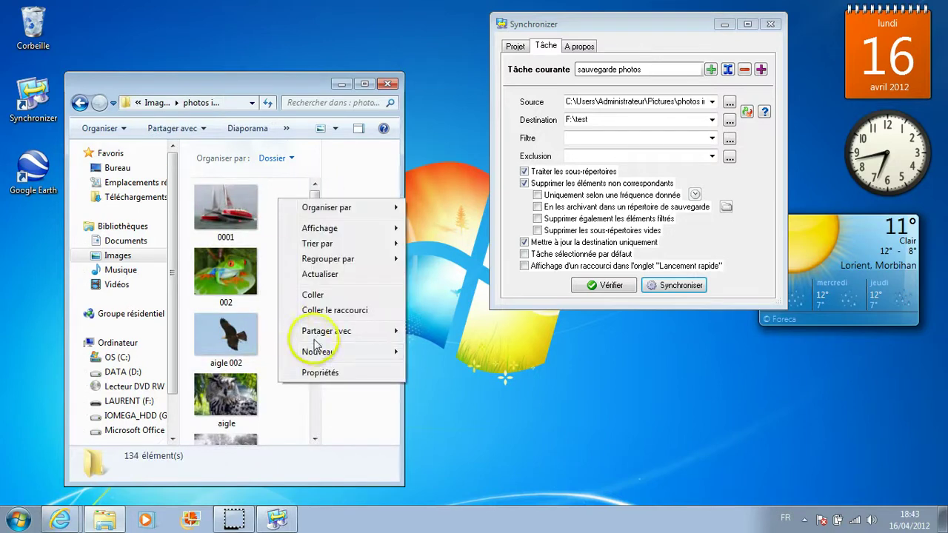
mouse_move(314, 350)
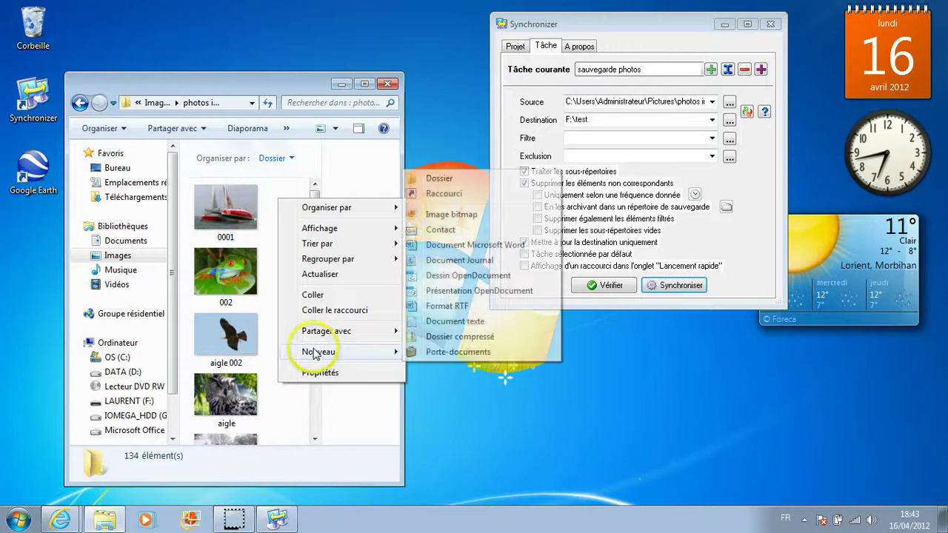
click(438, 179)
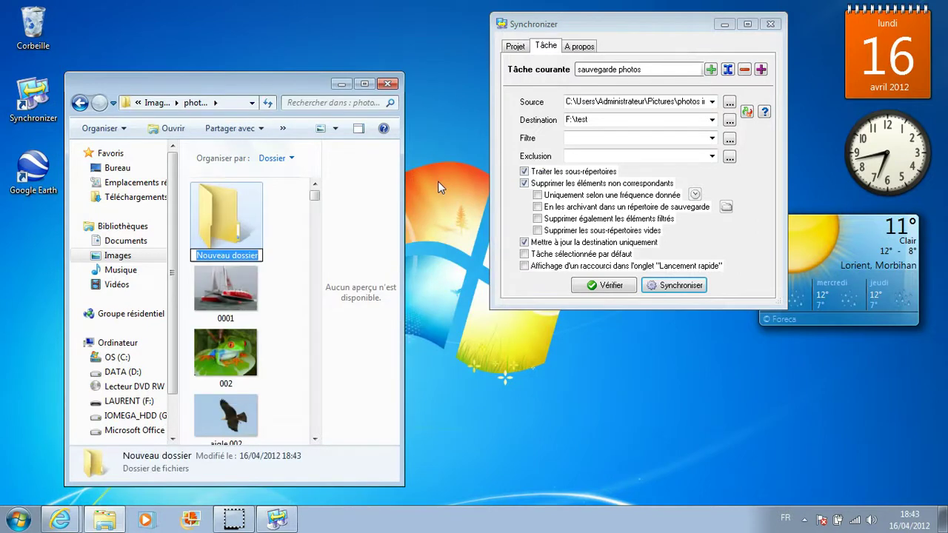
text(flh)
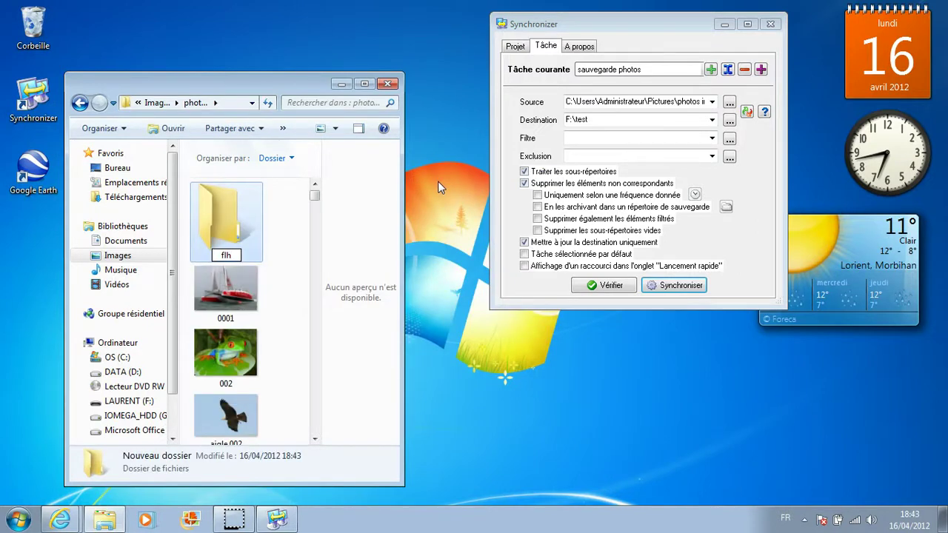
key(Return)
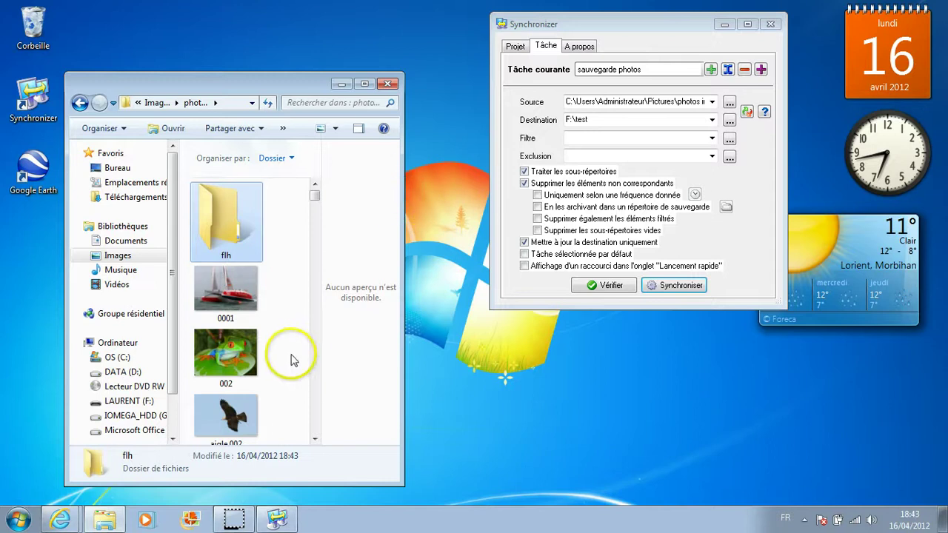
Step: Move pictures 0001 and 002 into the flh folder and run the "sauvegarde photos" synchronization
drag(279, 365, 226, 235)
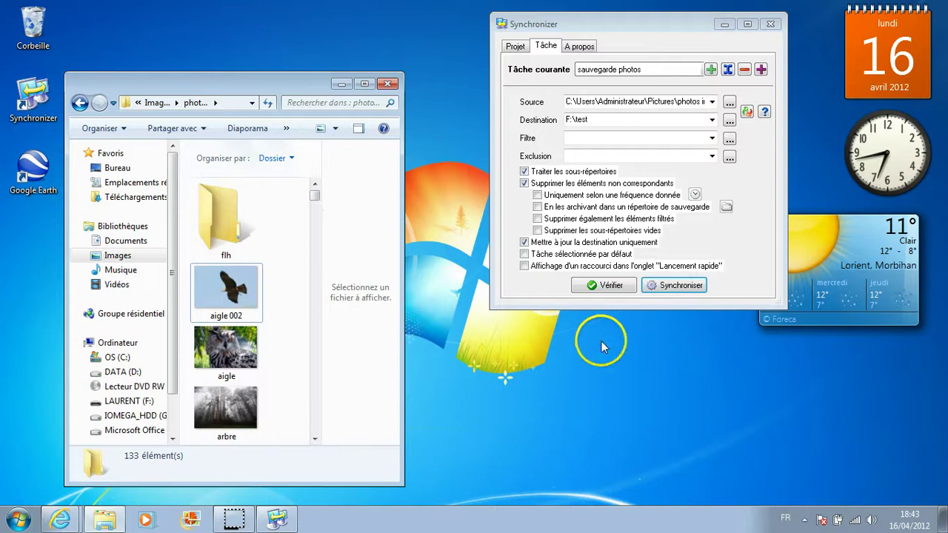
click(700, 386)
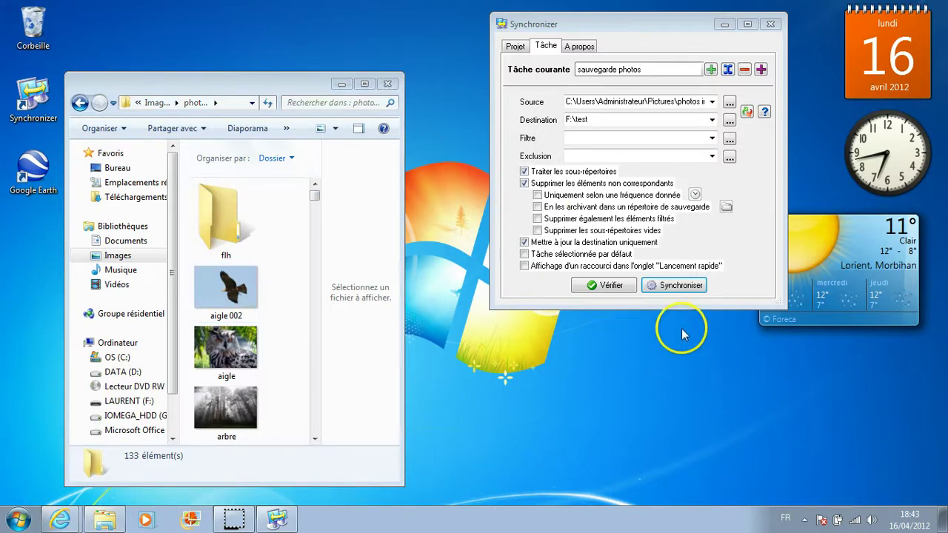
click(679, 286)
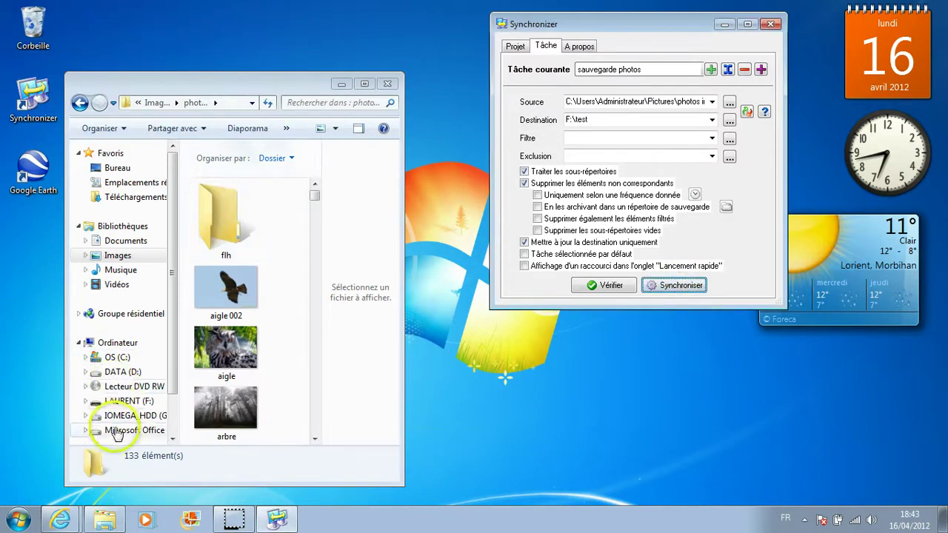
Step: Open the flh subfolder of the test folder on drive F to check for pictures 0001 and 002
click(124, 400)
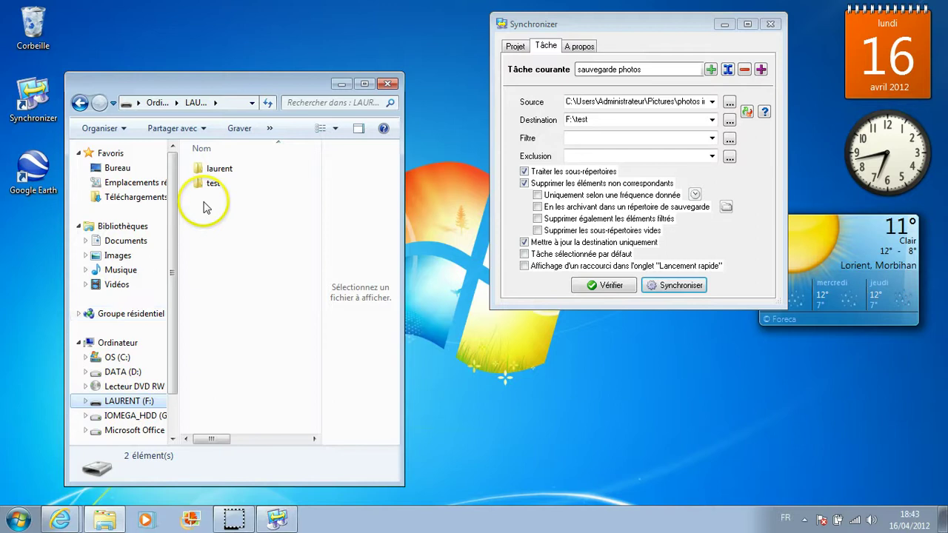
double_click(212, 185)
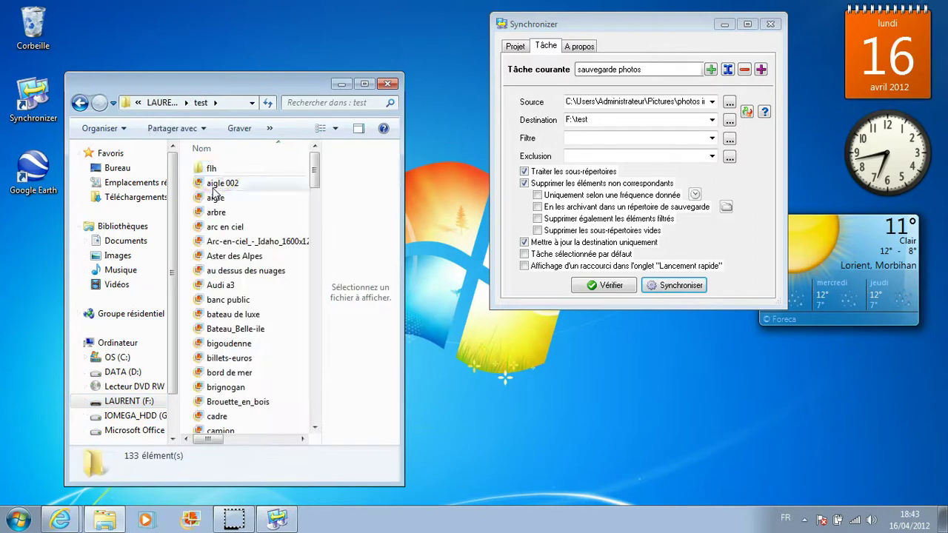
double_click(218, 168)
click(281, 248)
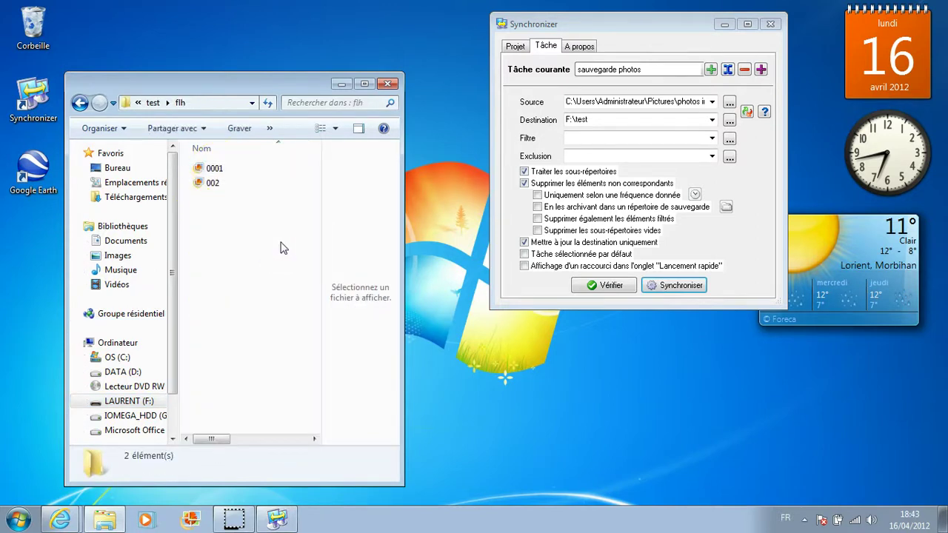
click(378, 289)
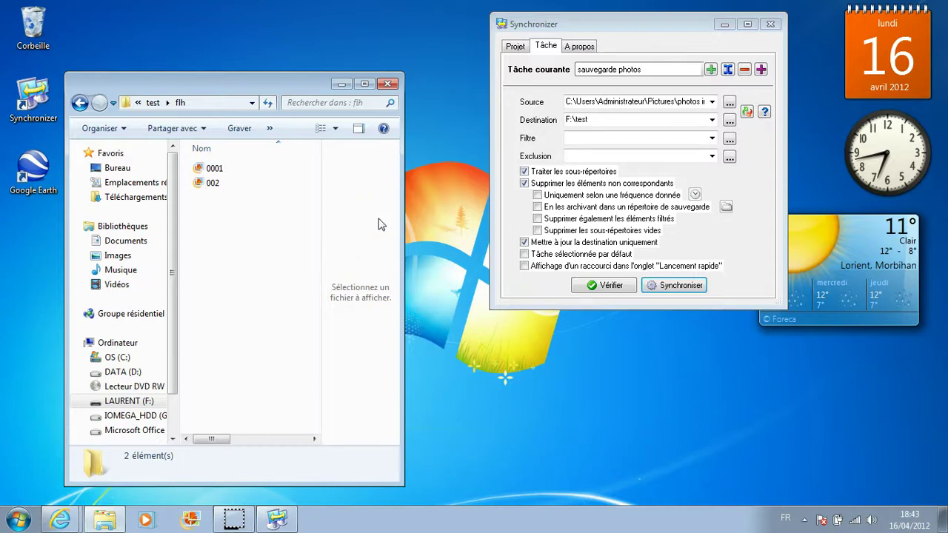